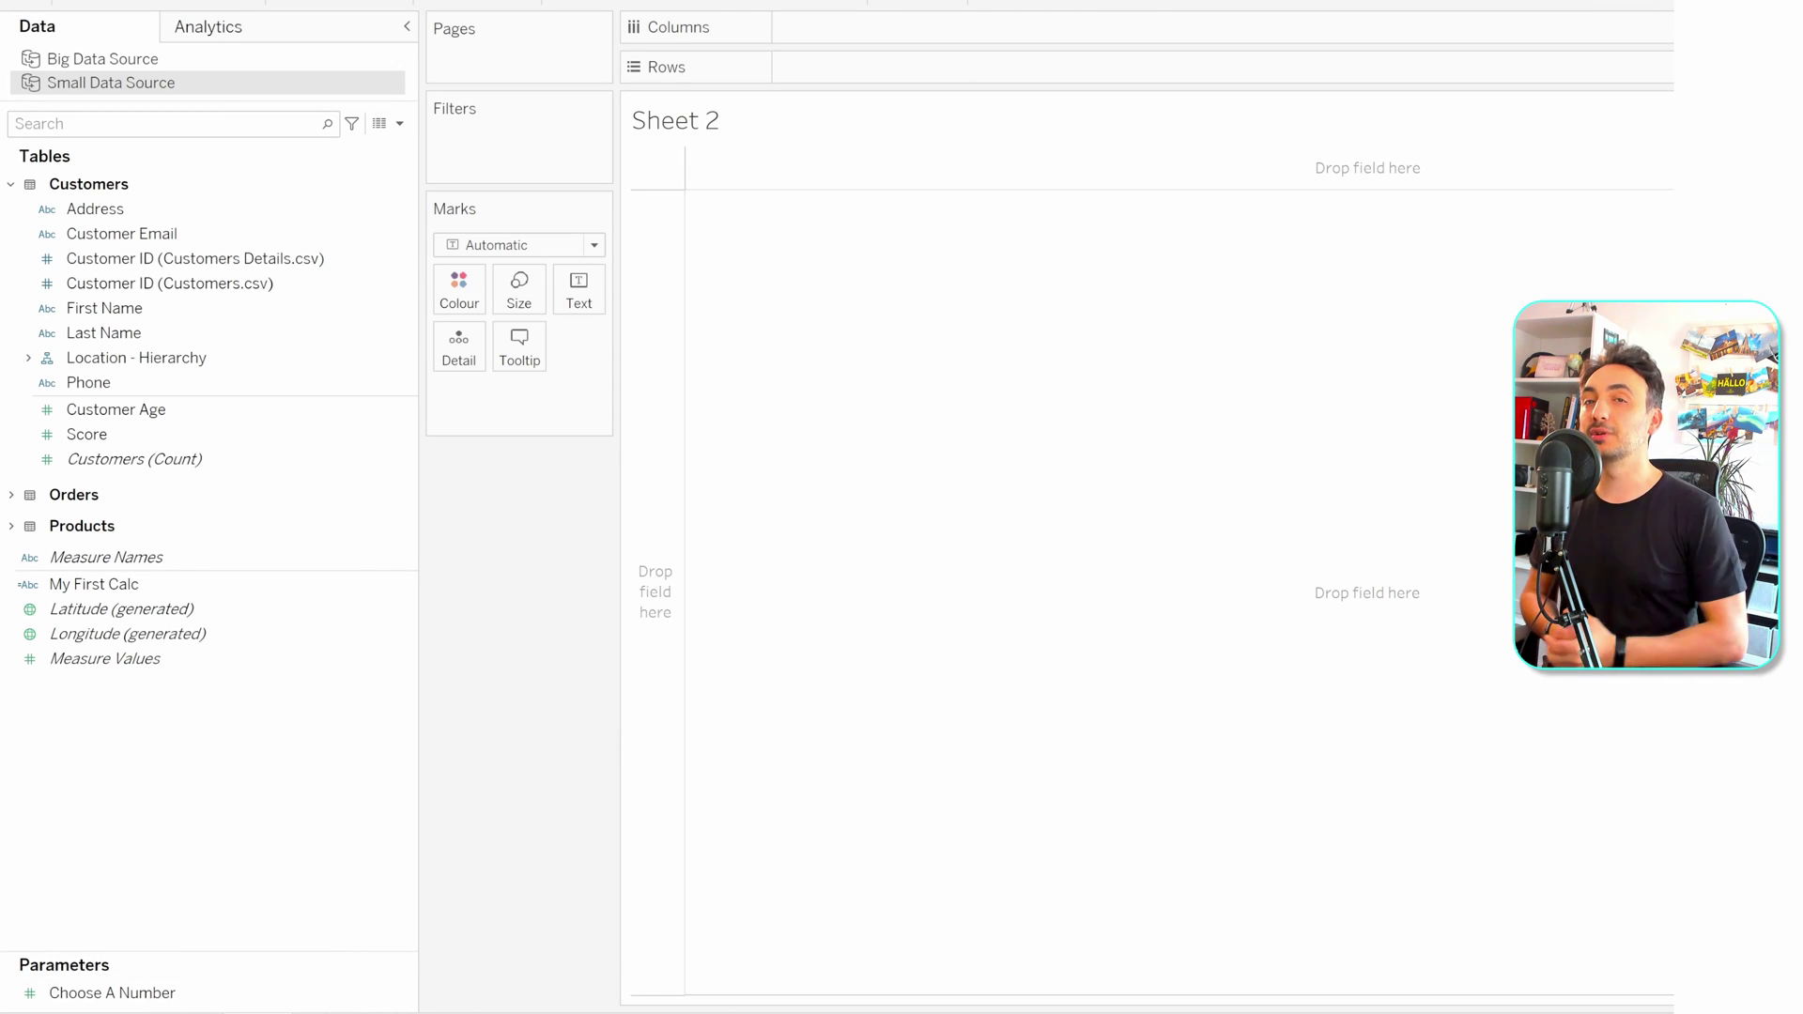
Expand Location and put First Name and Country on Rows as a text table.
click(29, 357)
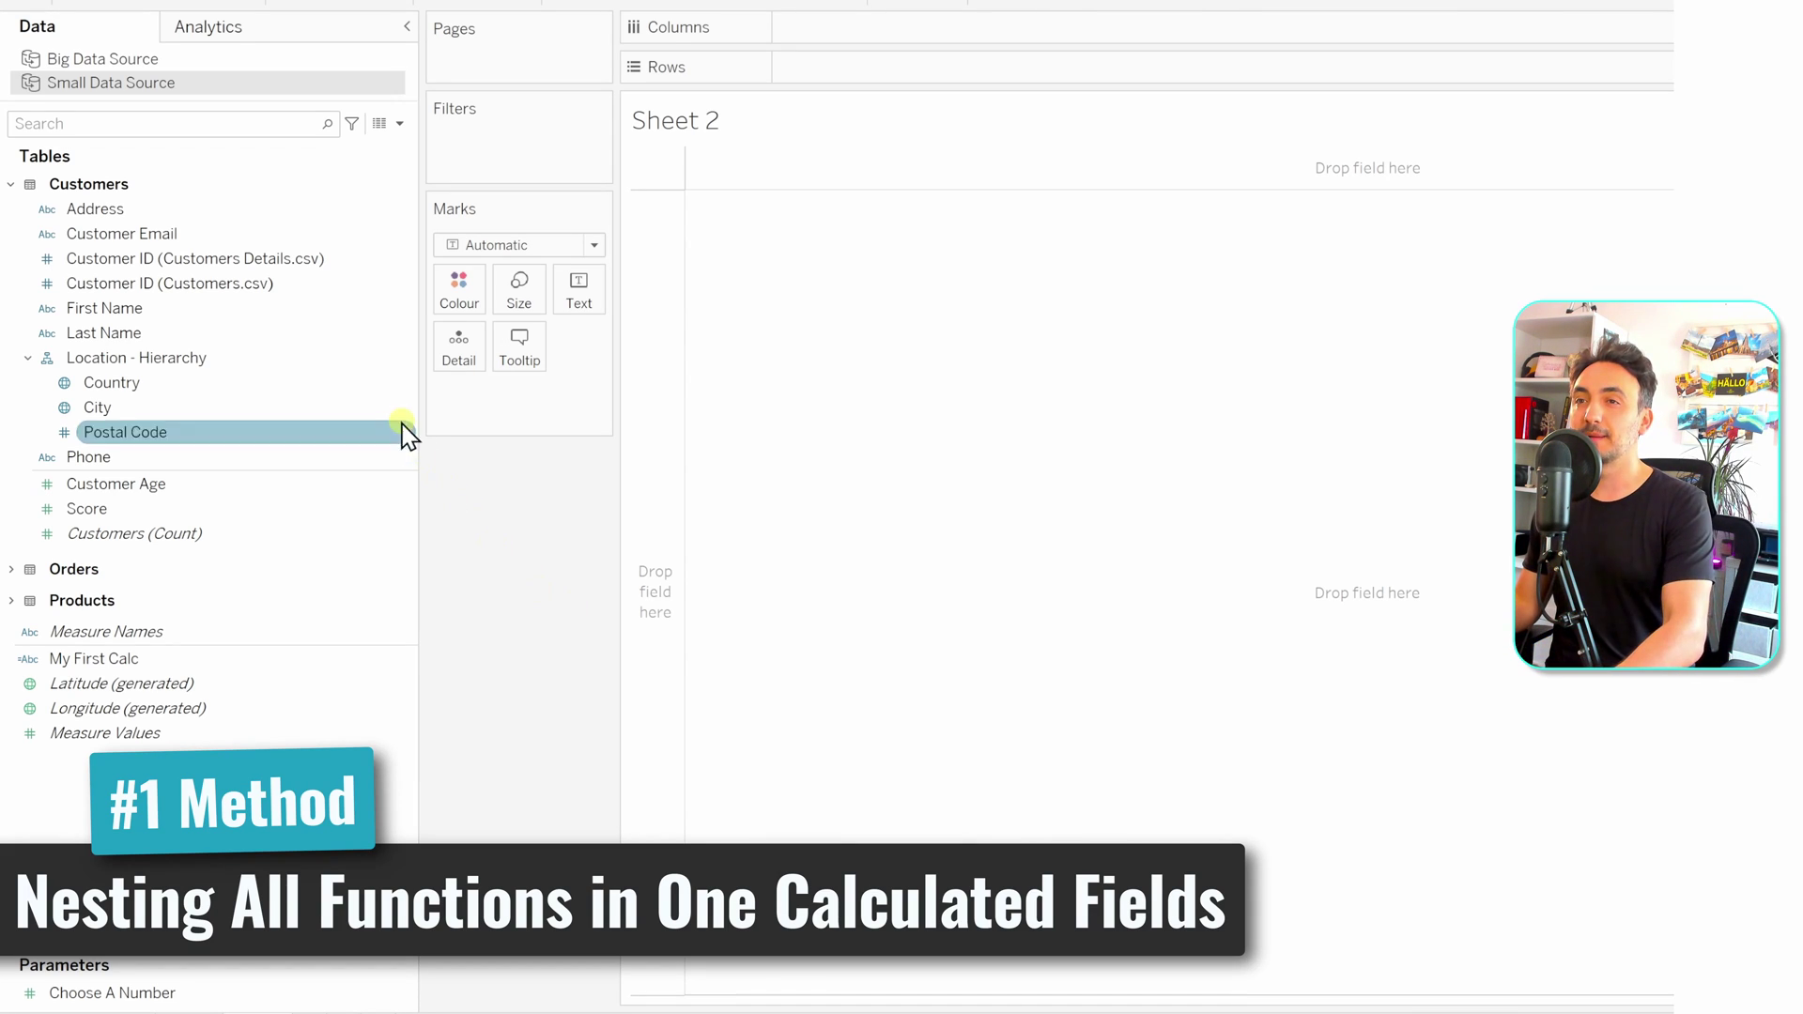
drag(241, 309, 923, 76)
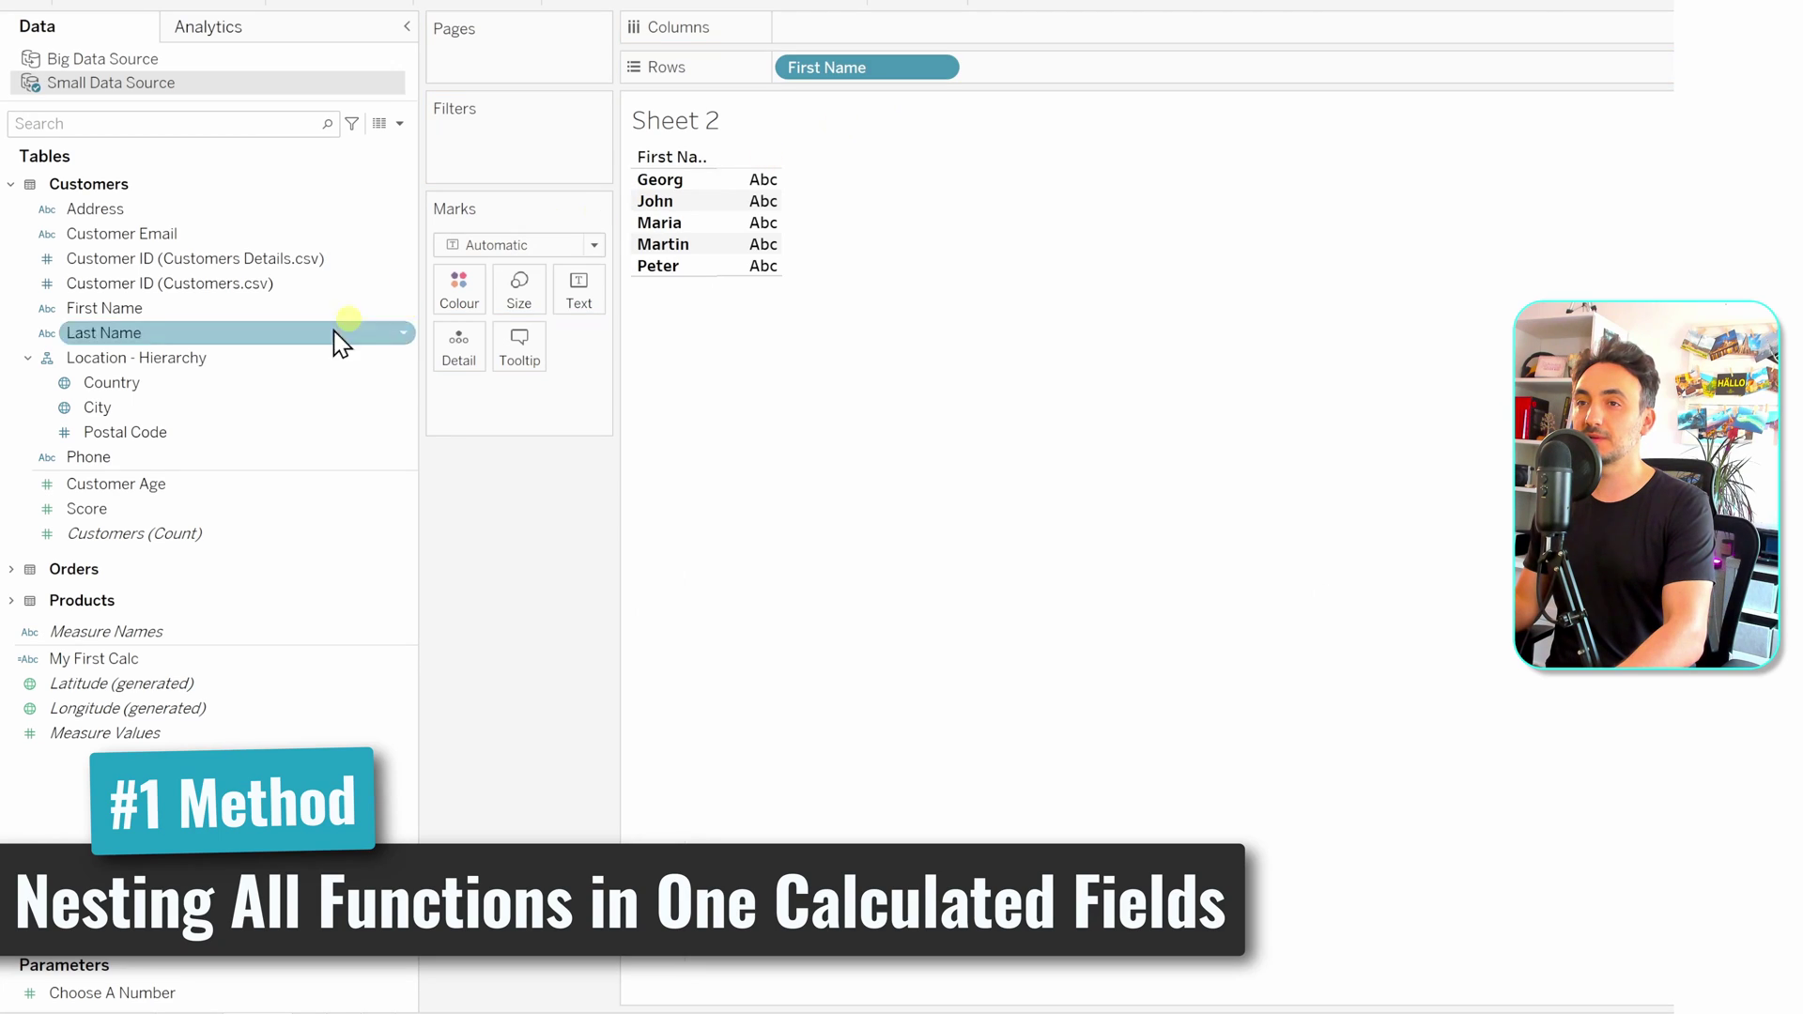
drag(201, 388, 1124, 94)
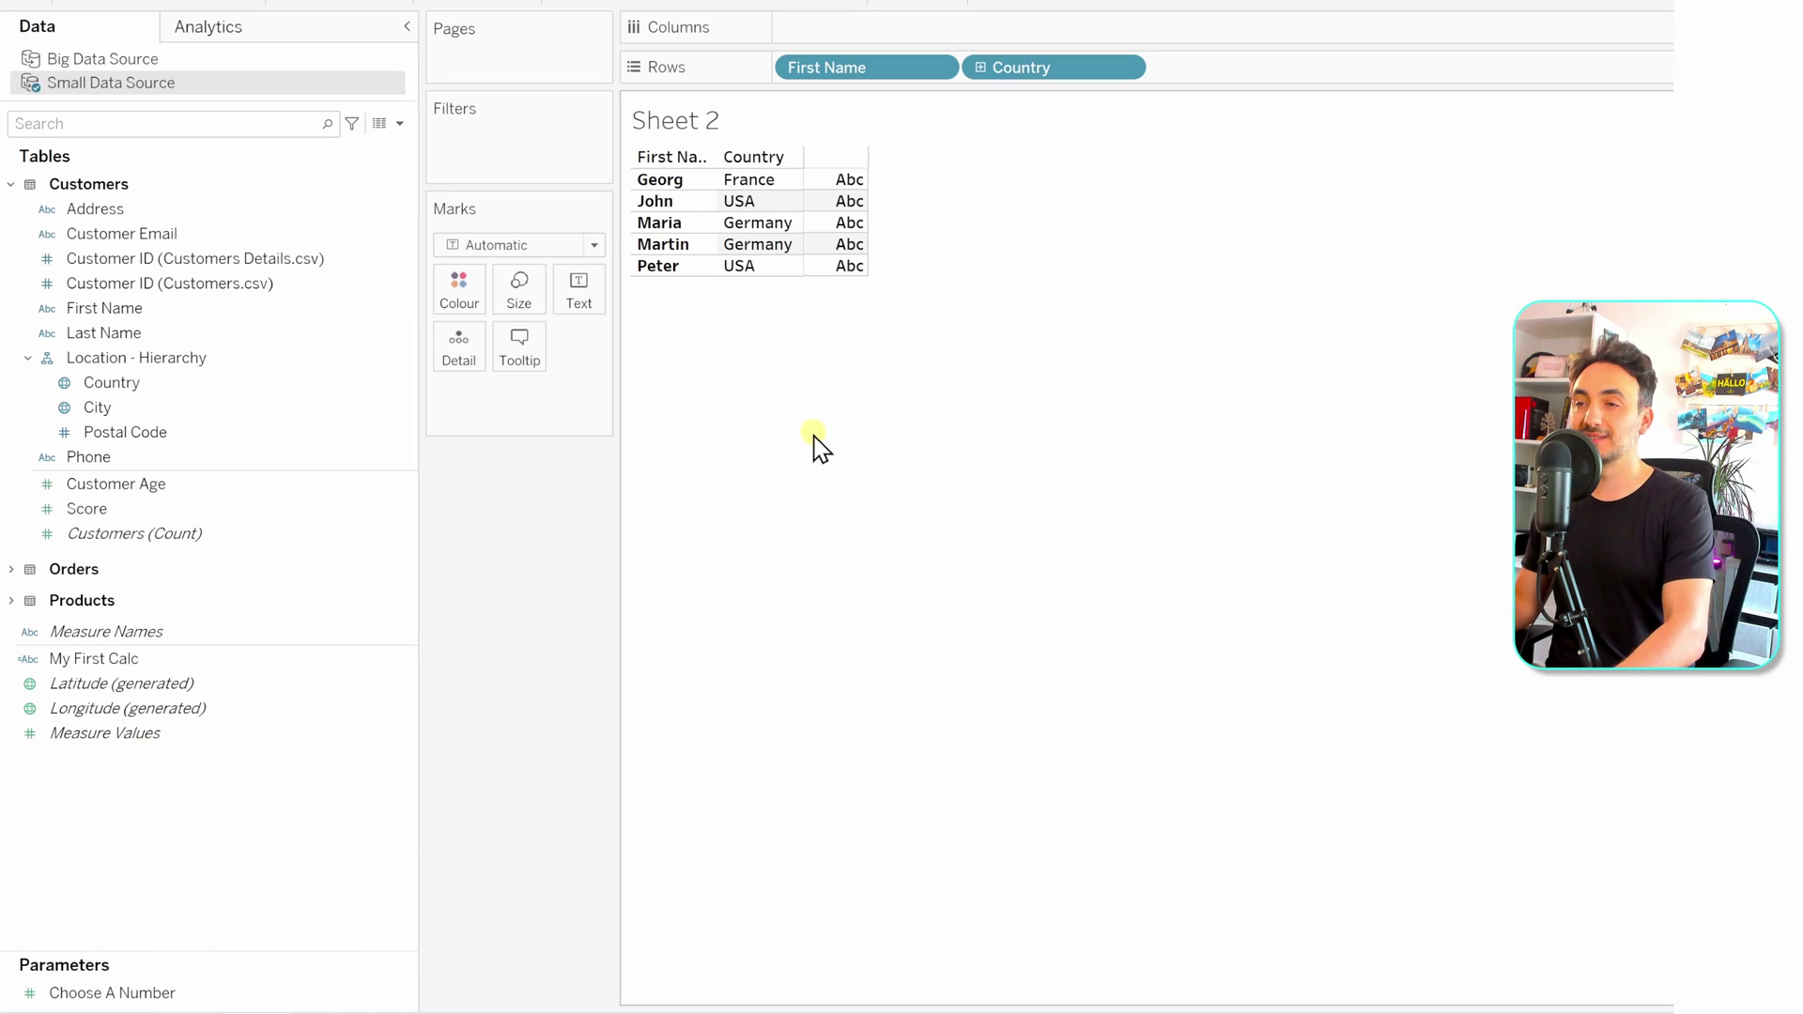
Create calculated field Country (New) with the formula UPPER([Country]).
right_click(322, 789)
click(453, 477)
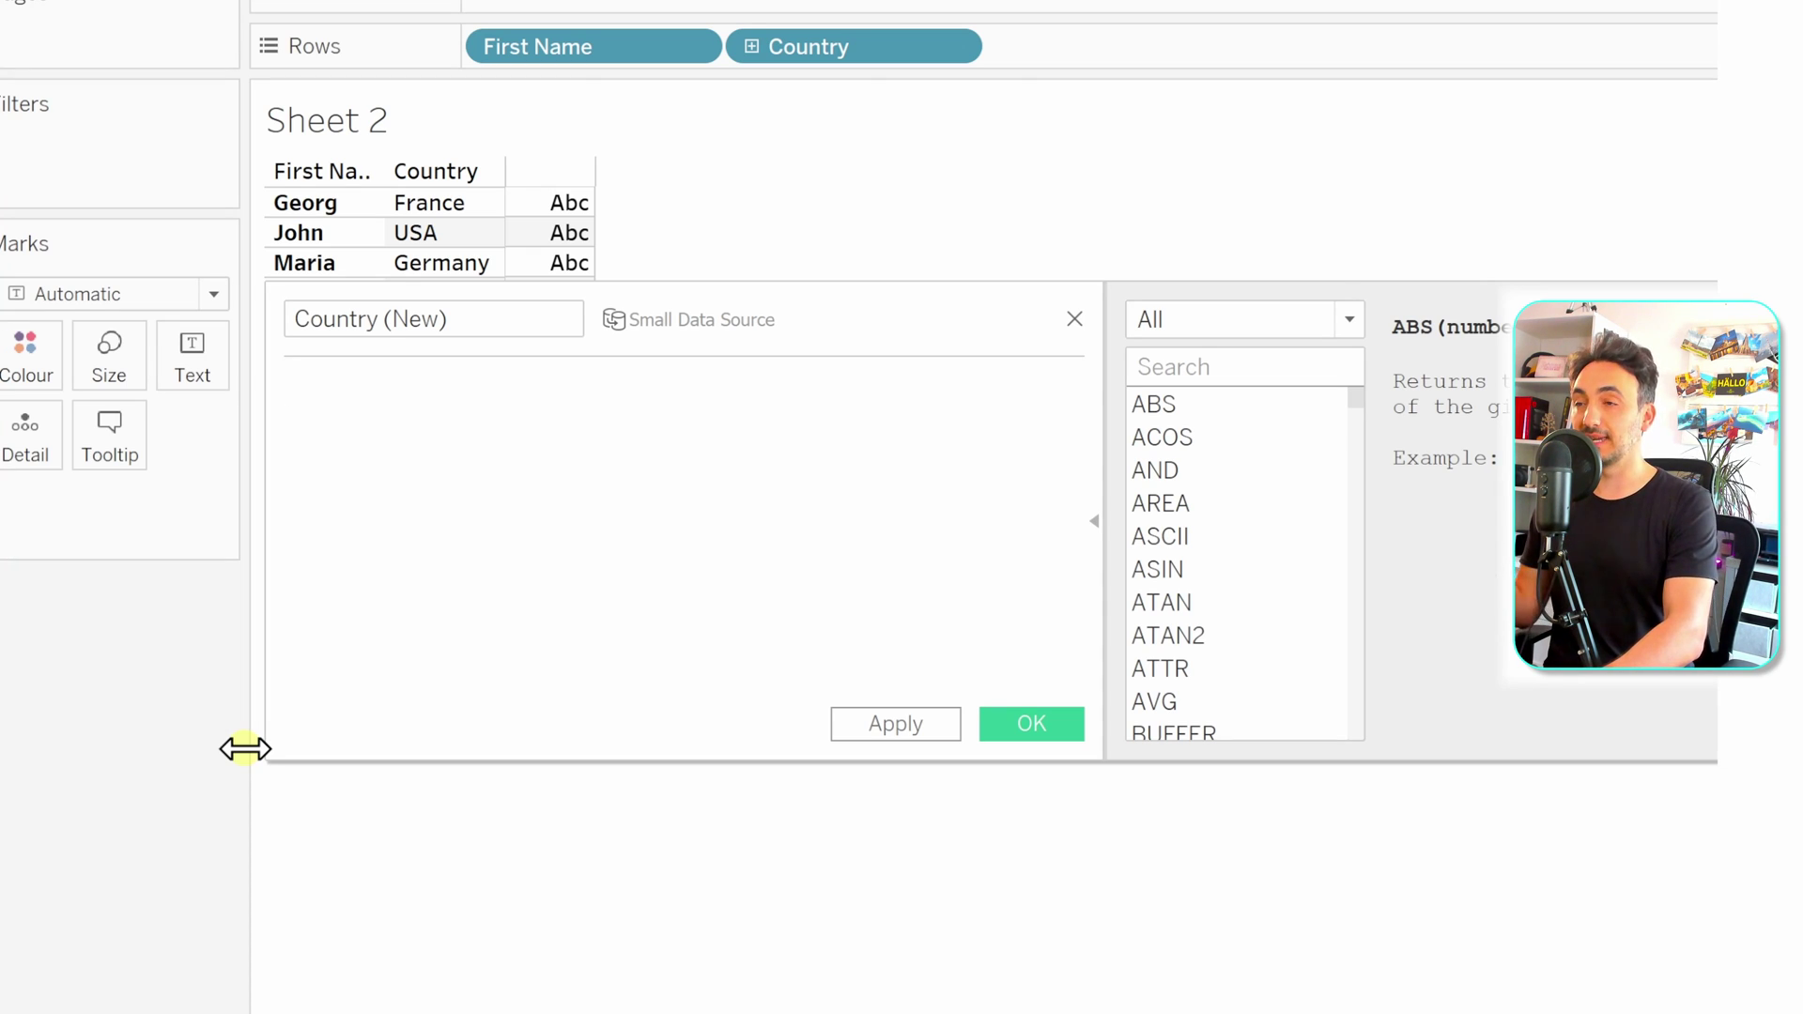
text(UPP)
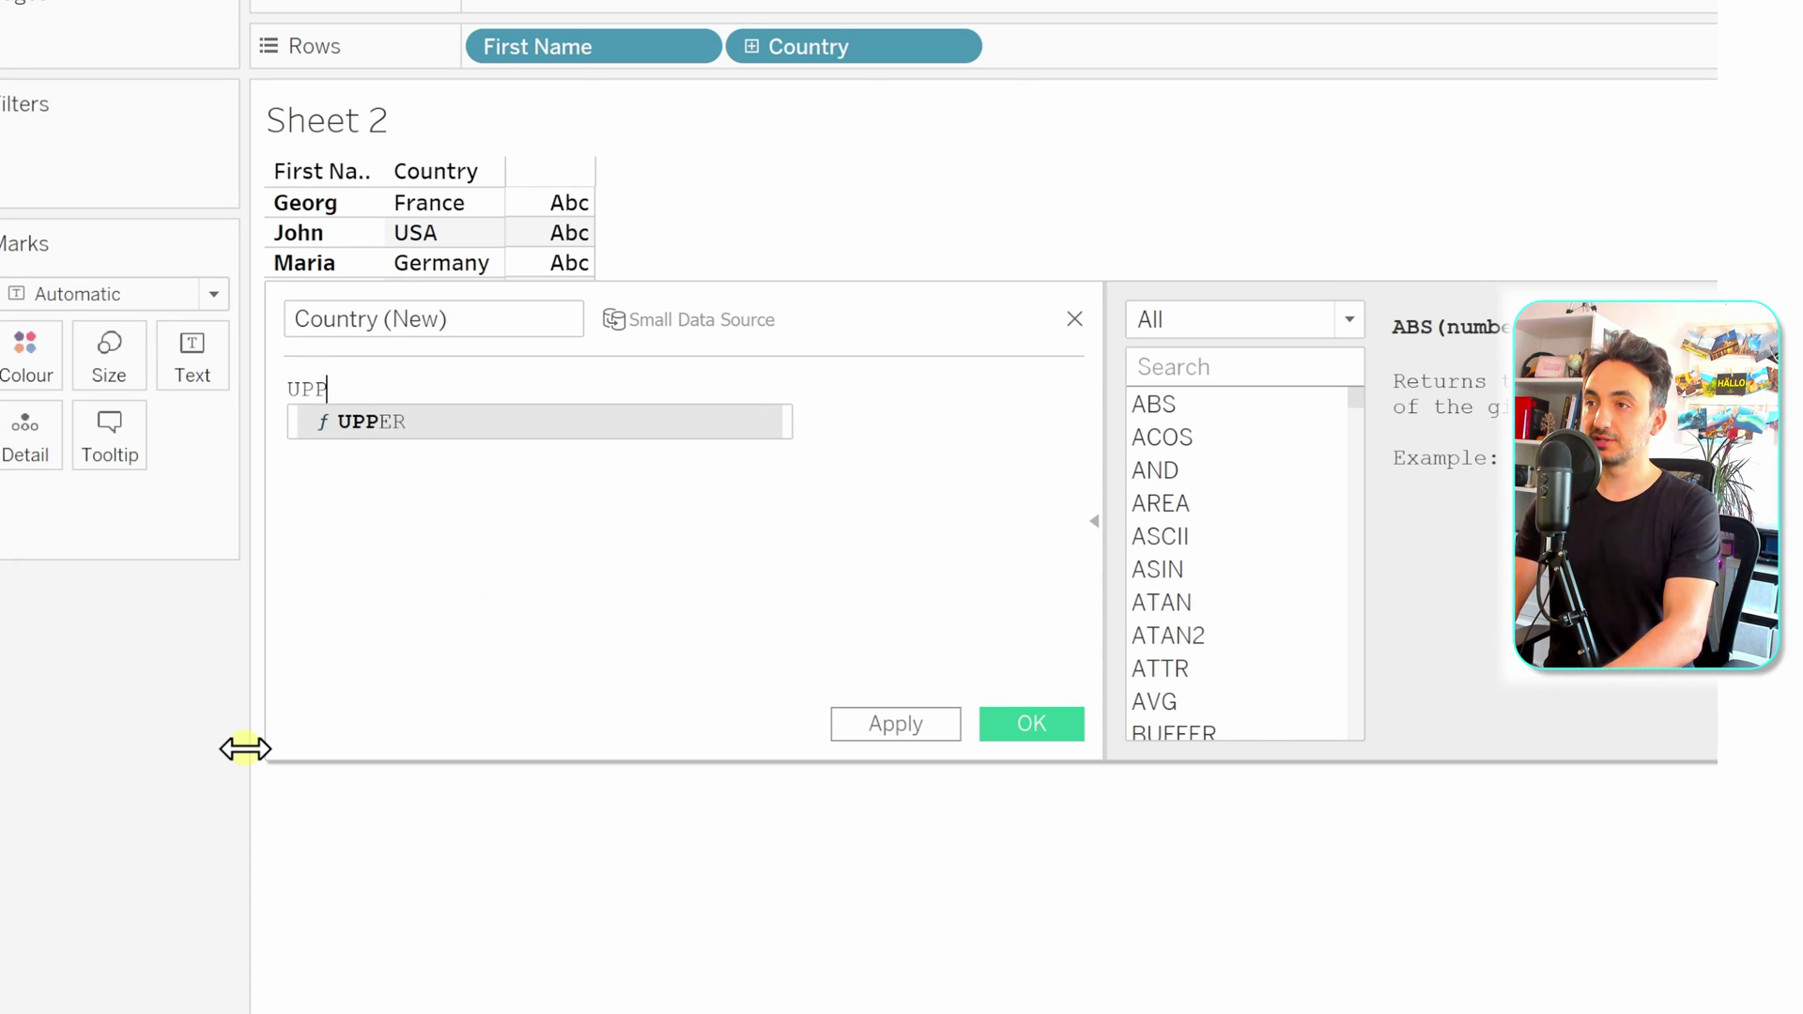
key(Return)
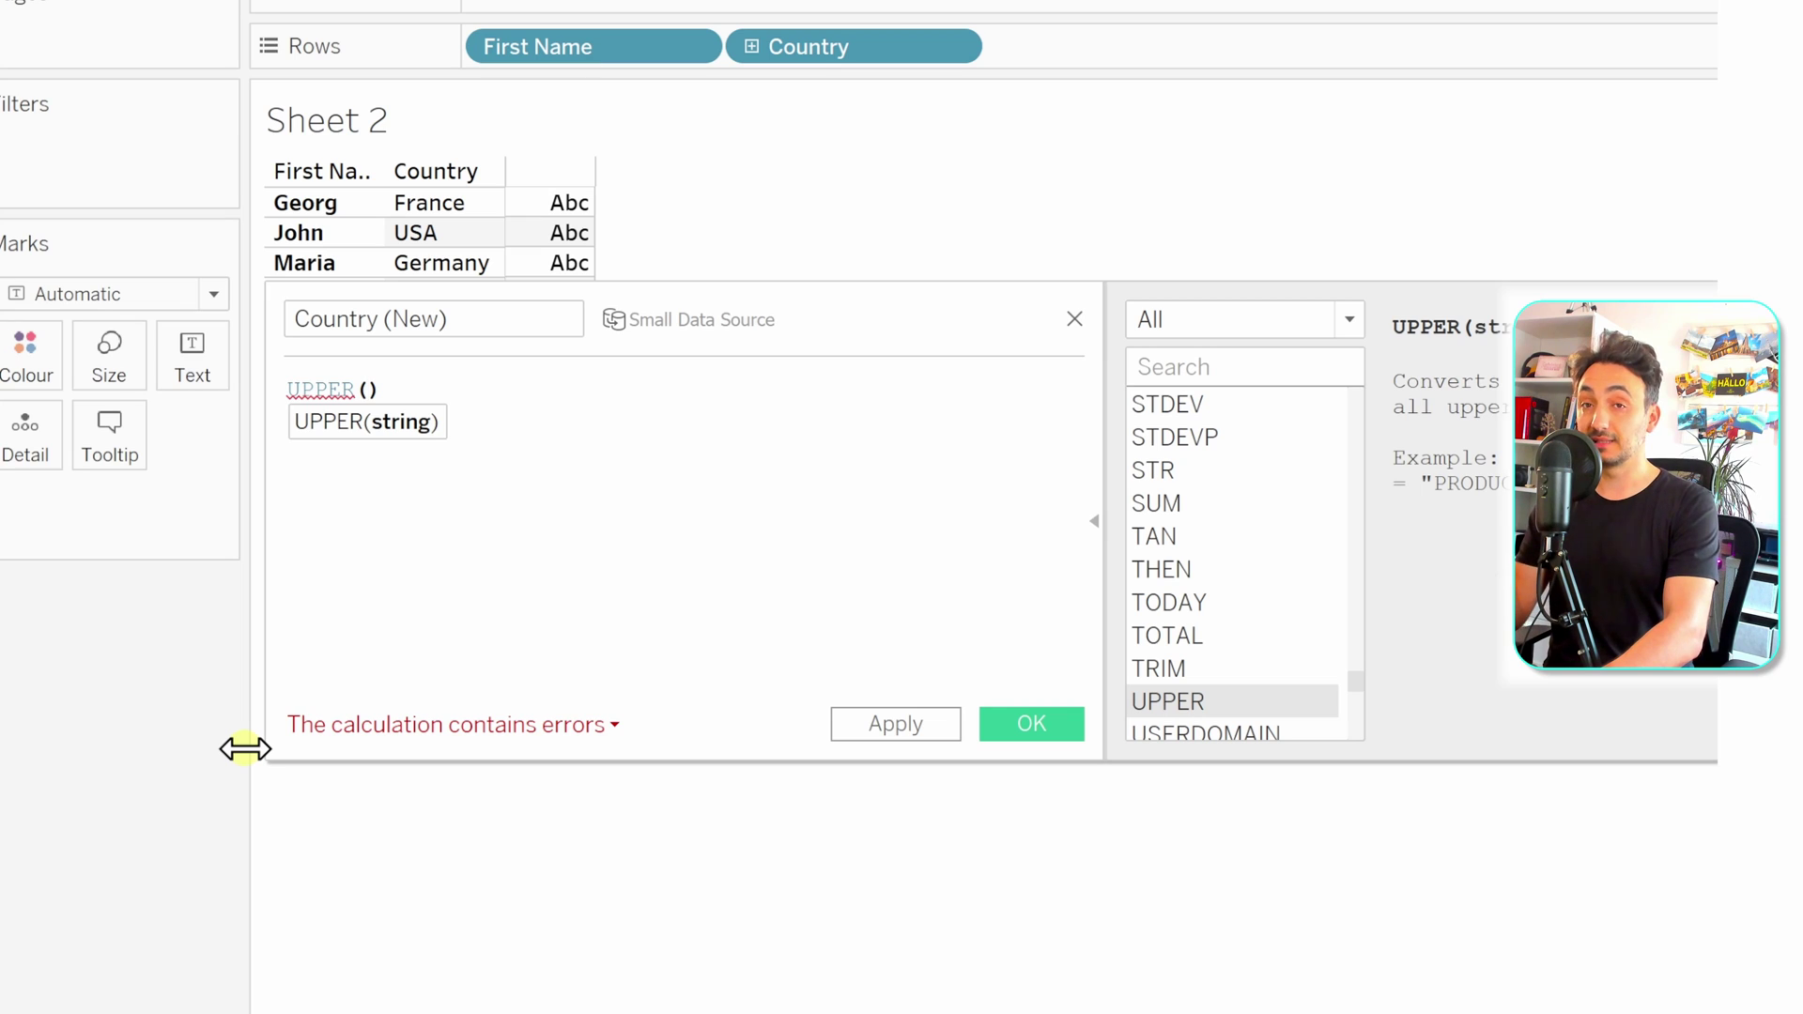
text(Country)
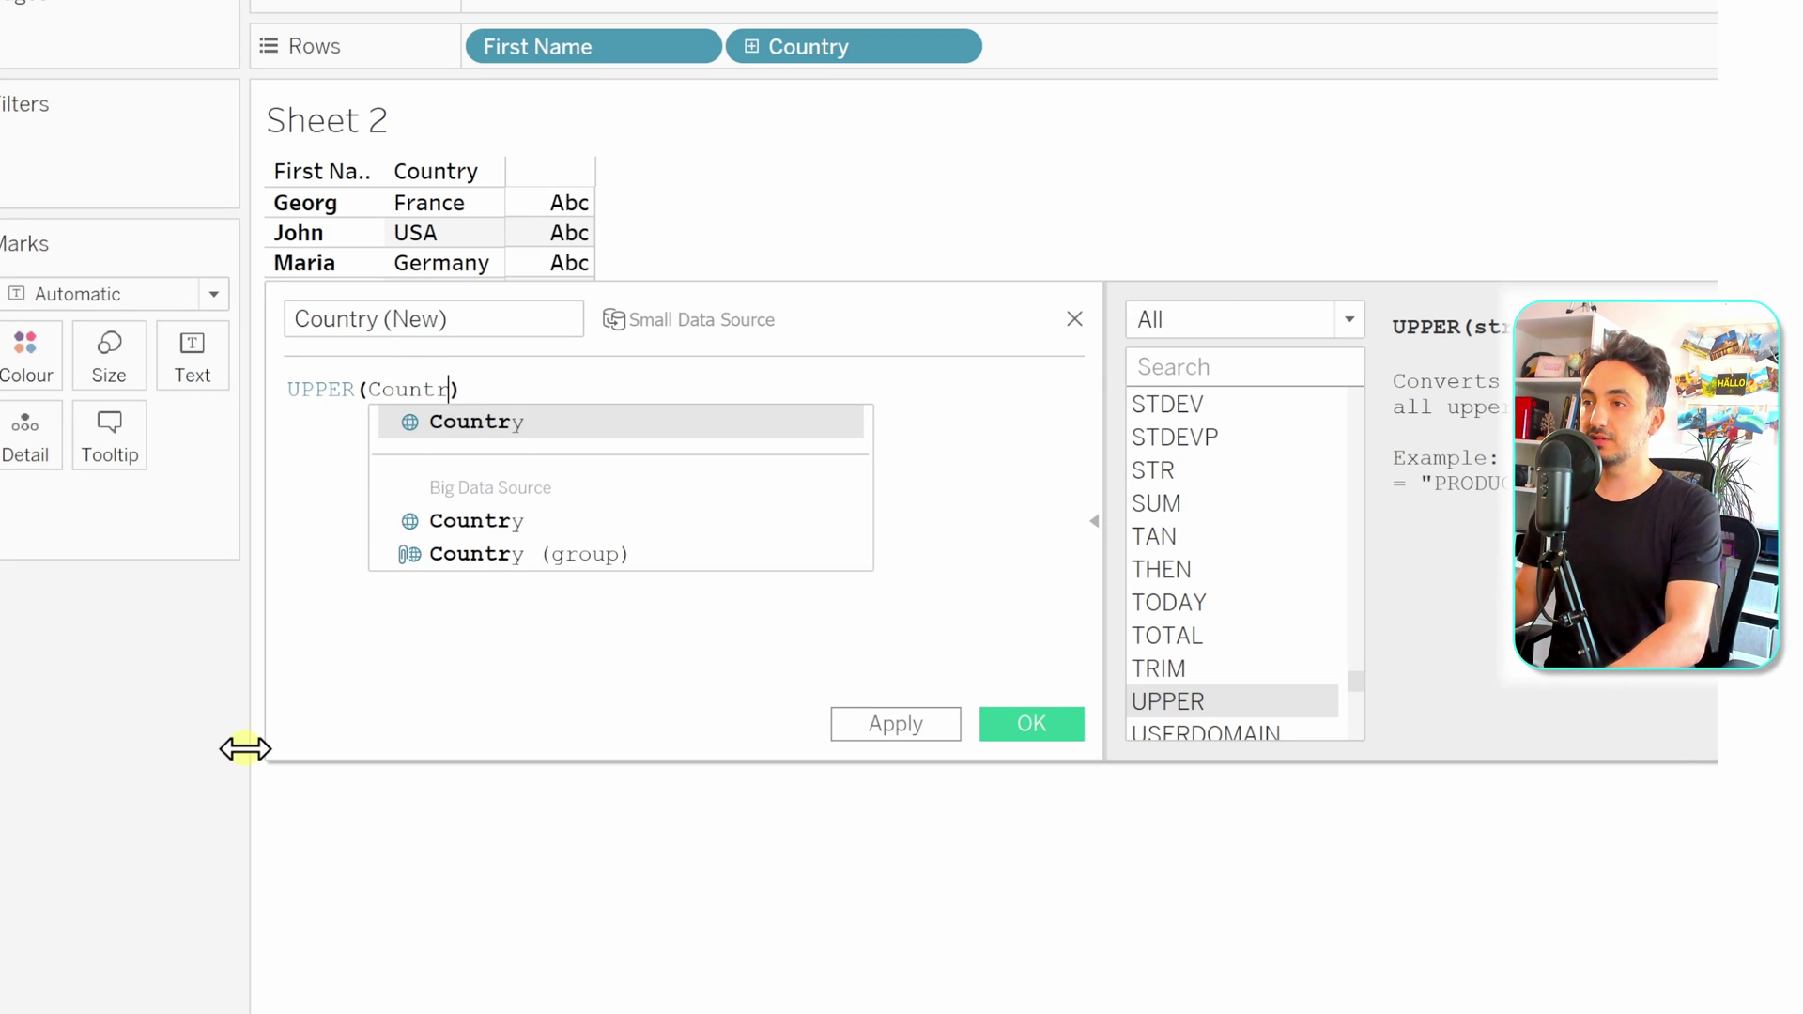
click(507, 421)
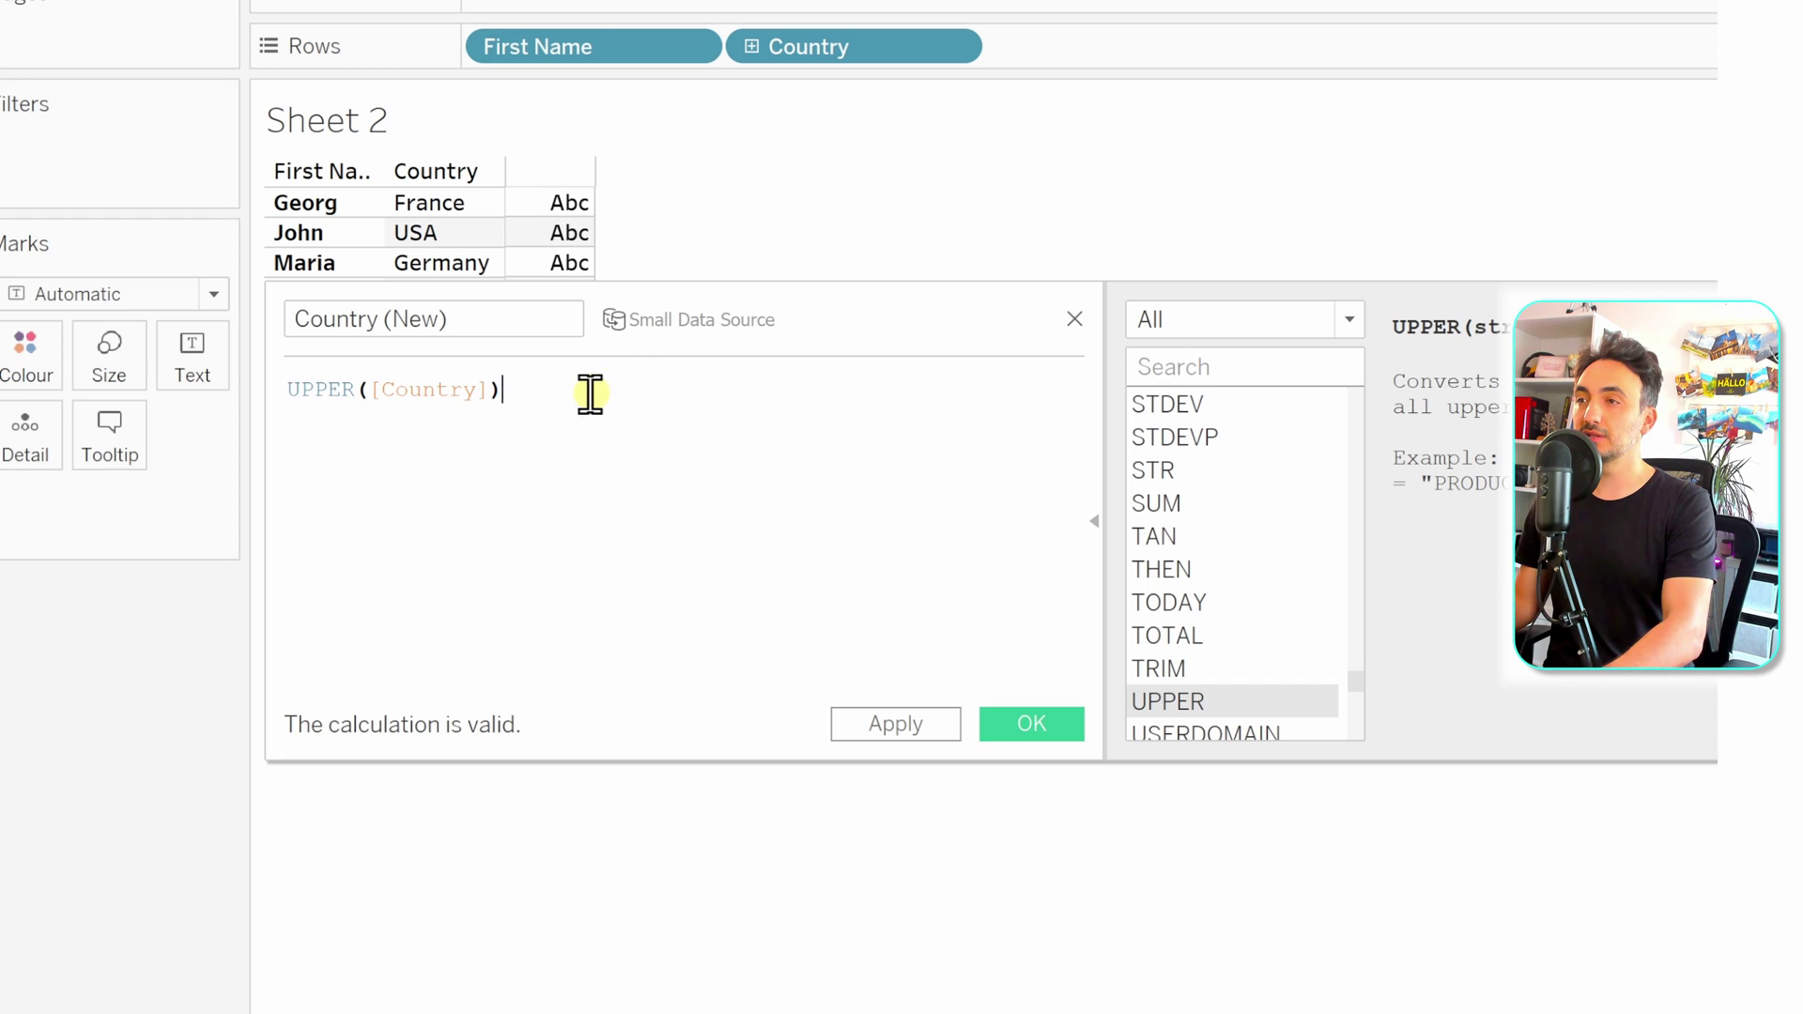
click(1061, 731)
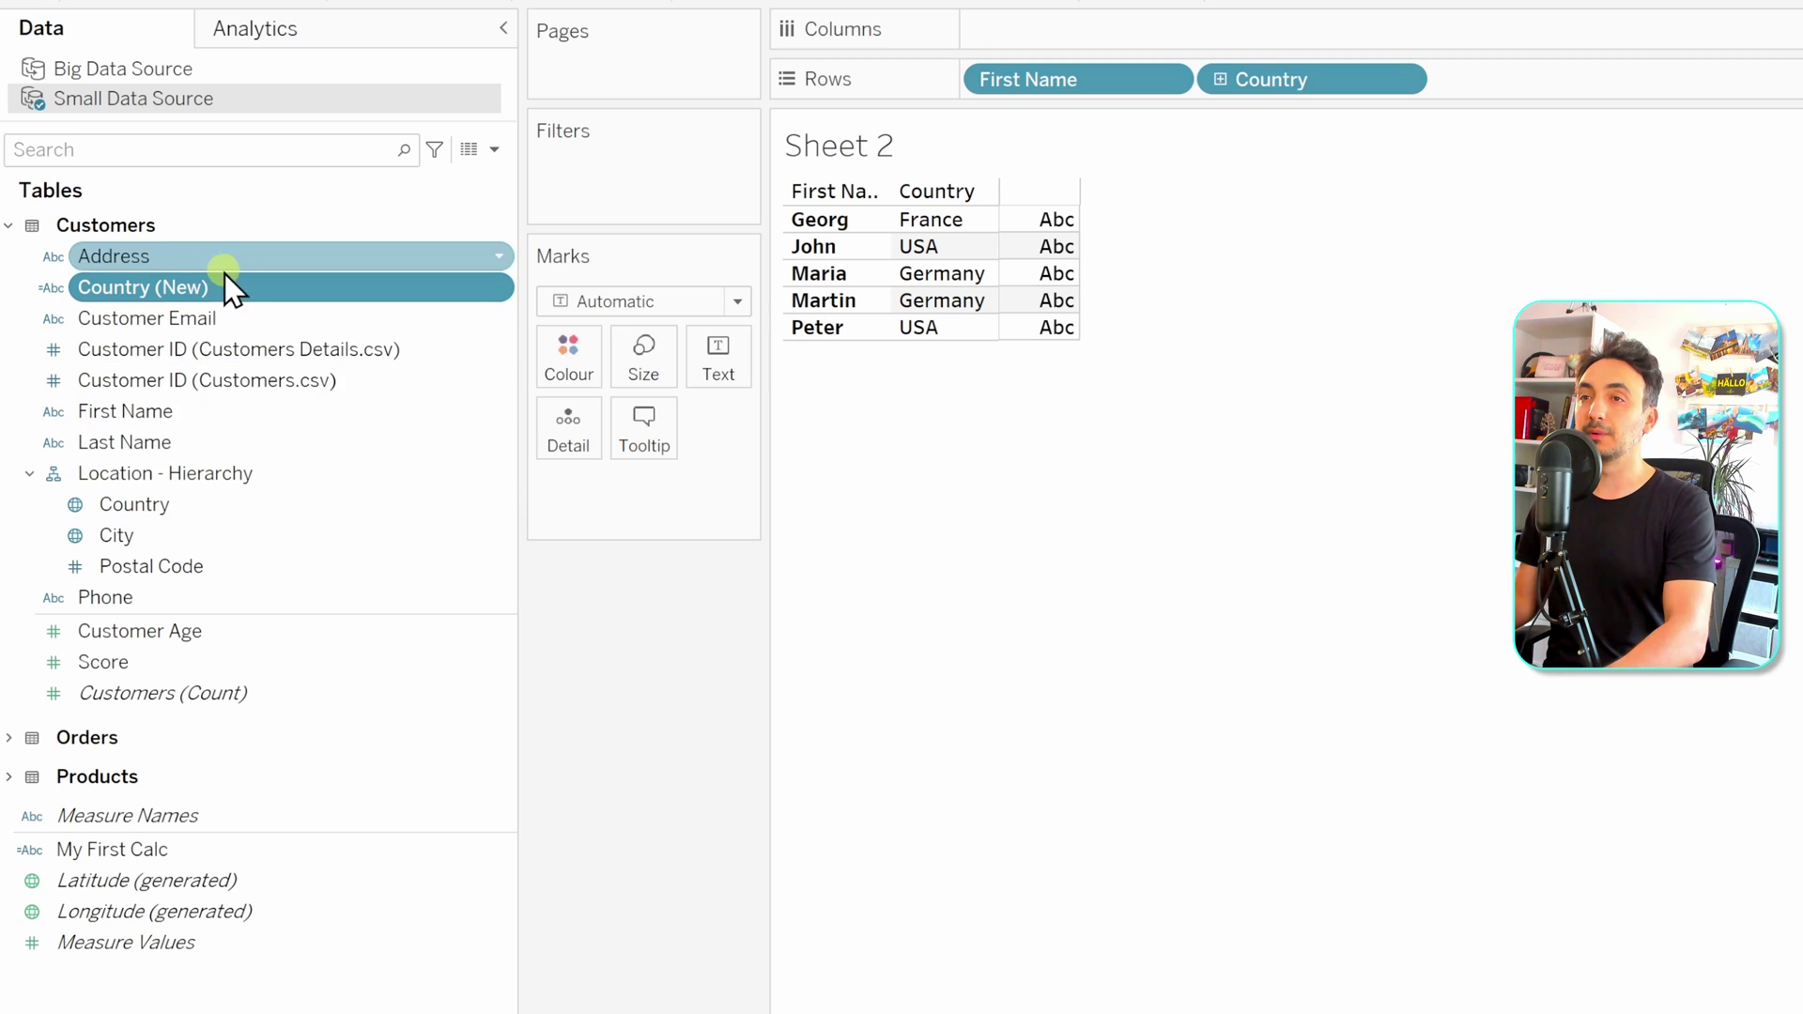
Add Country (New) to Rows so countries appear in capitals beside Country.
drag(171, 293, 1575, 88)
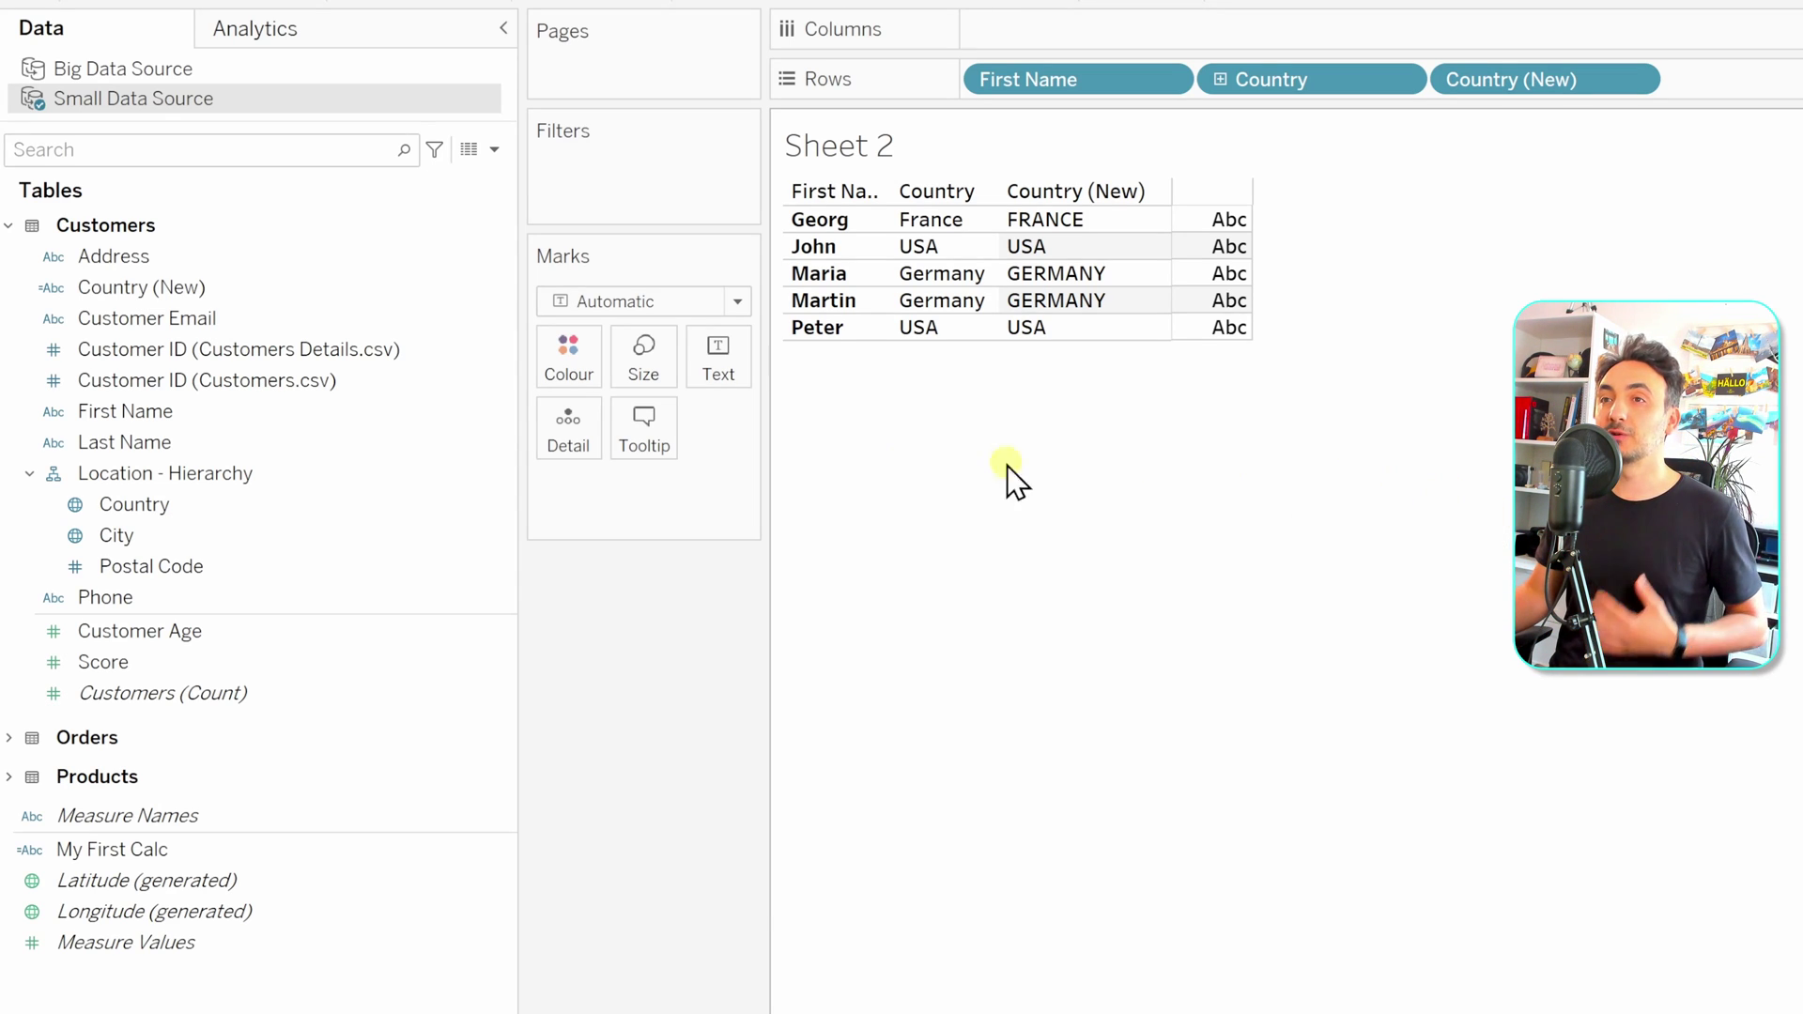
right_click(209, 289)
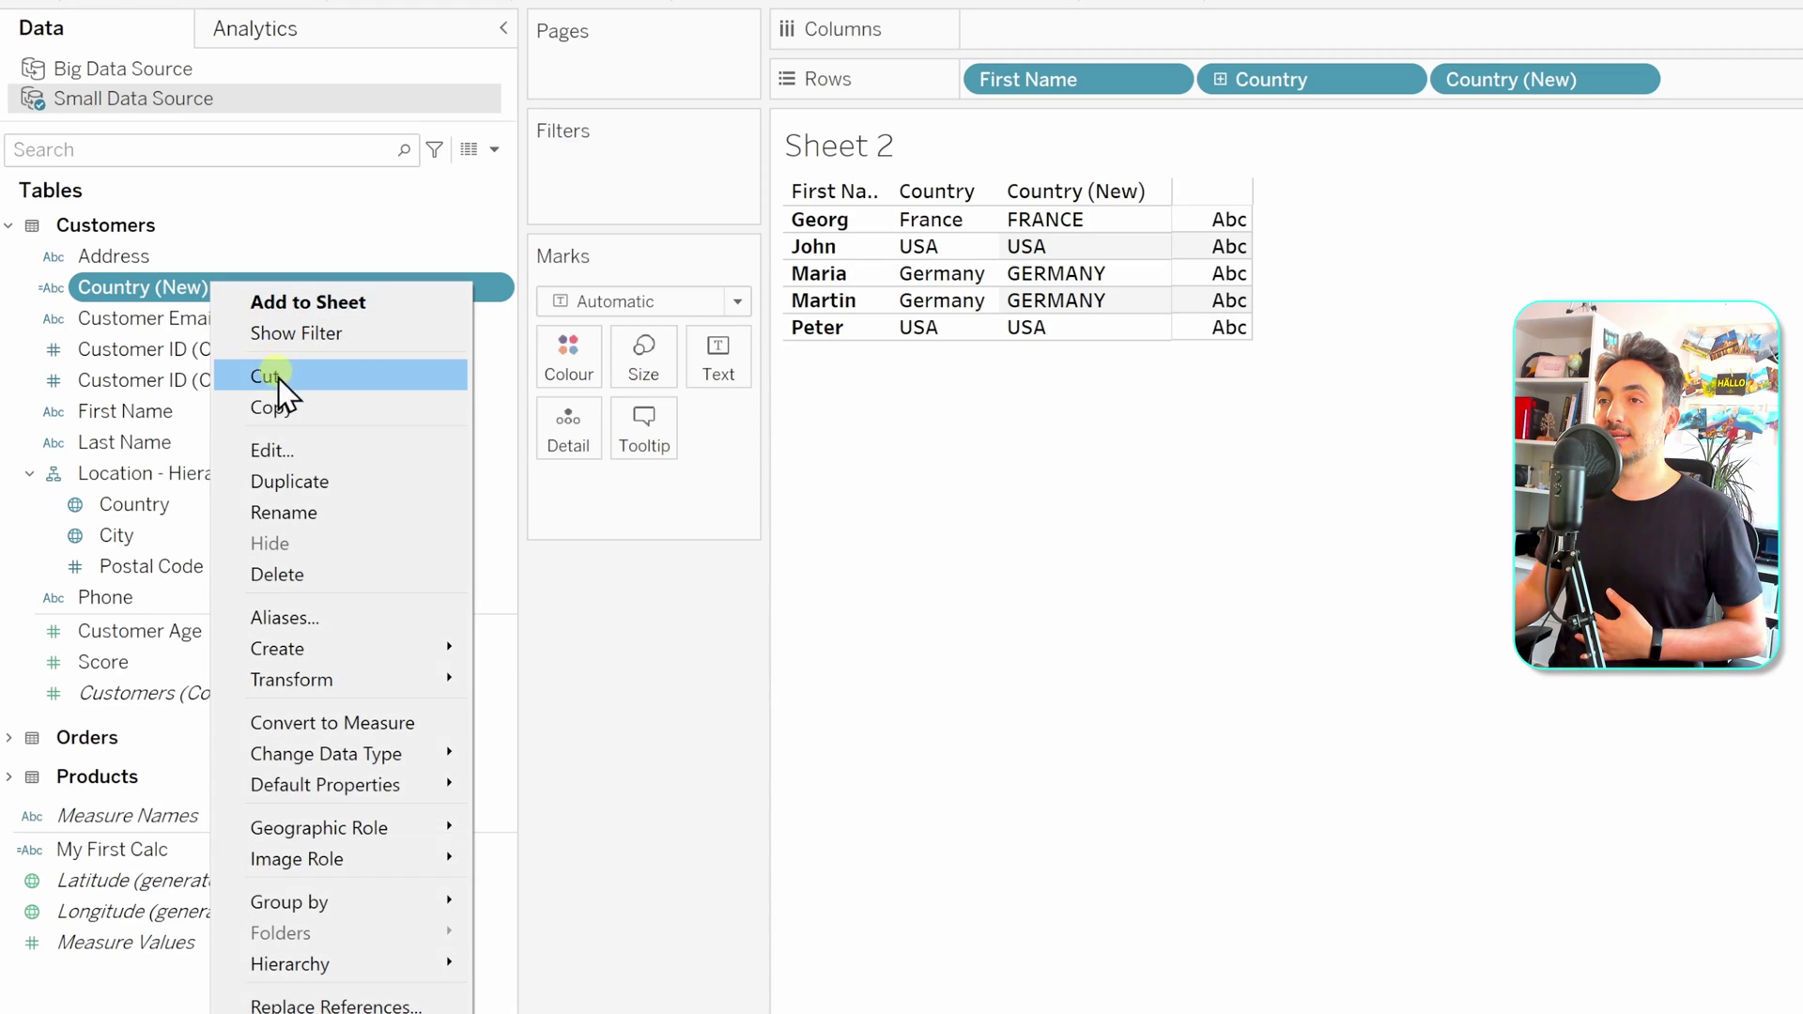
Reopen the Country (New) formula, look up LEFT in the function reference, and start a new line.
click(249, 449)
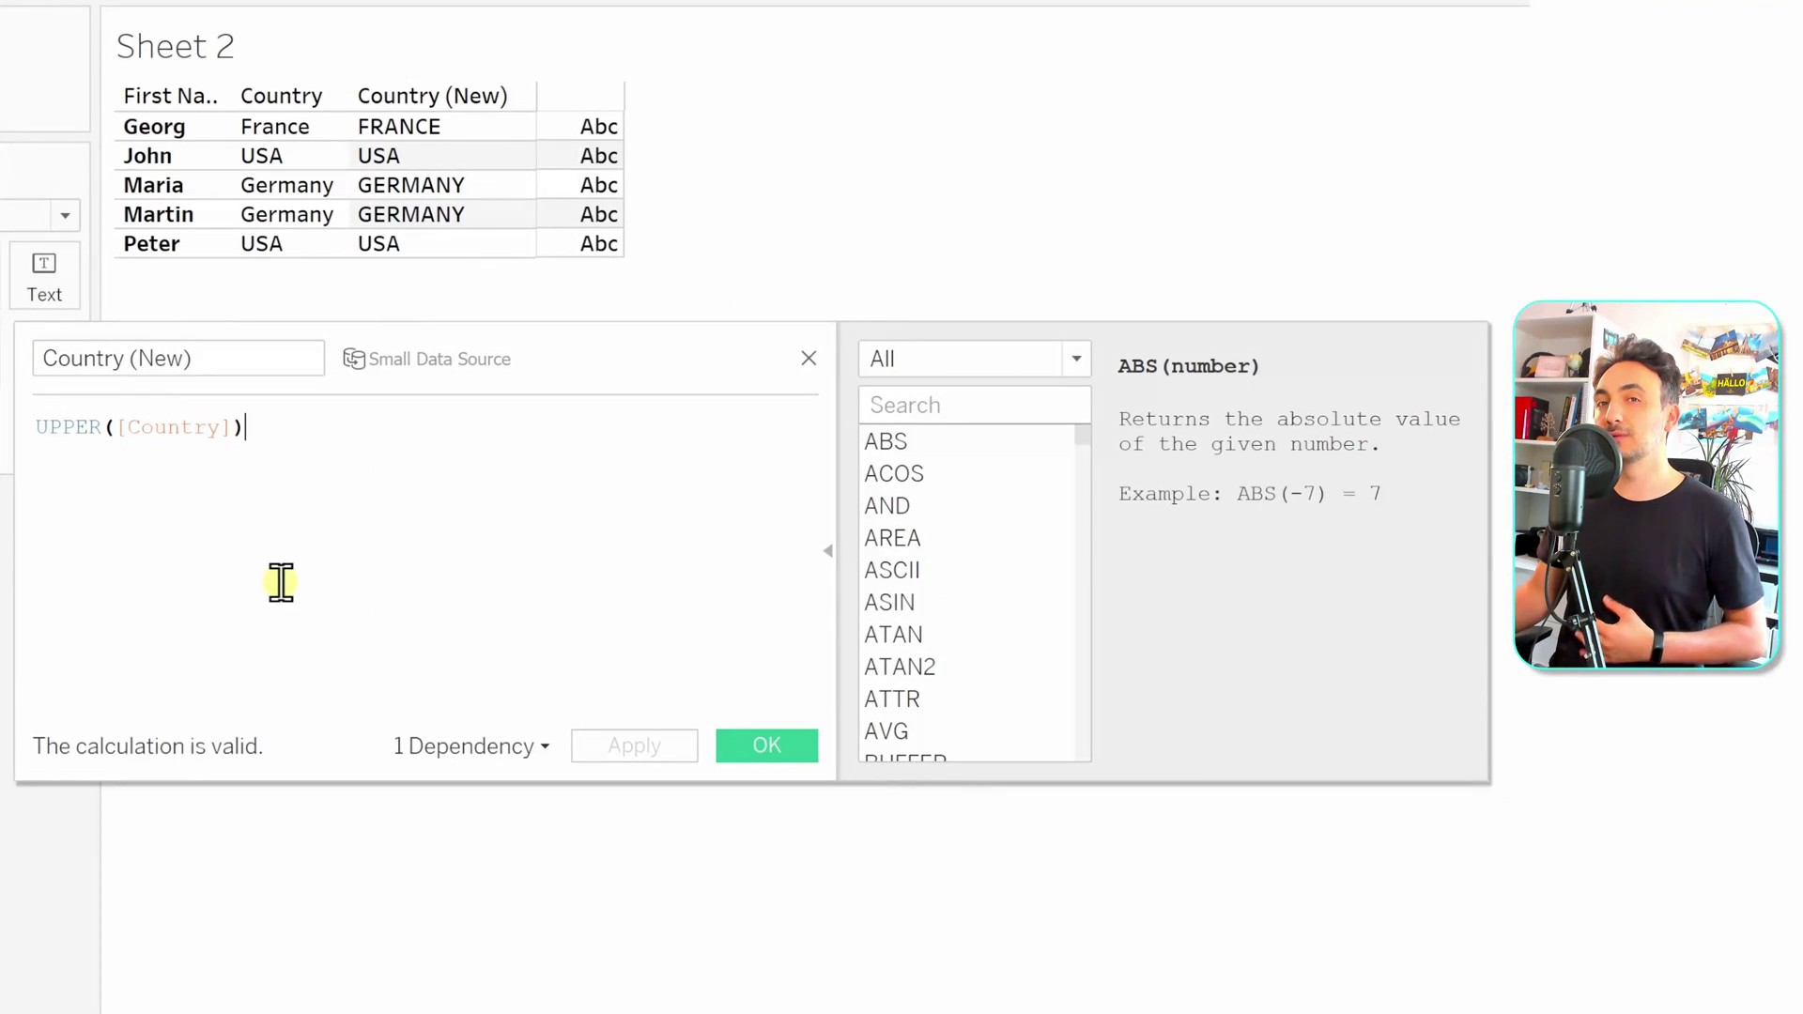
click(945, 407)
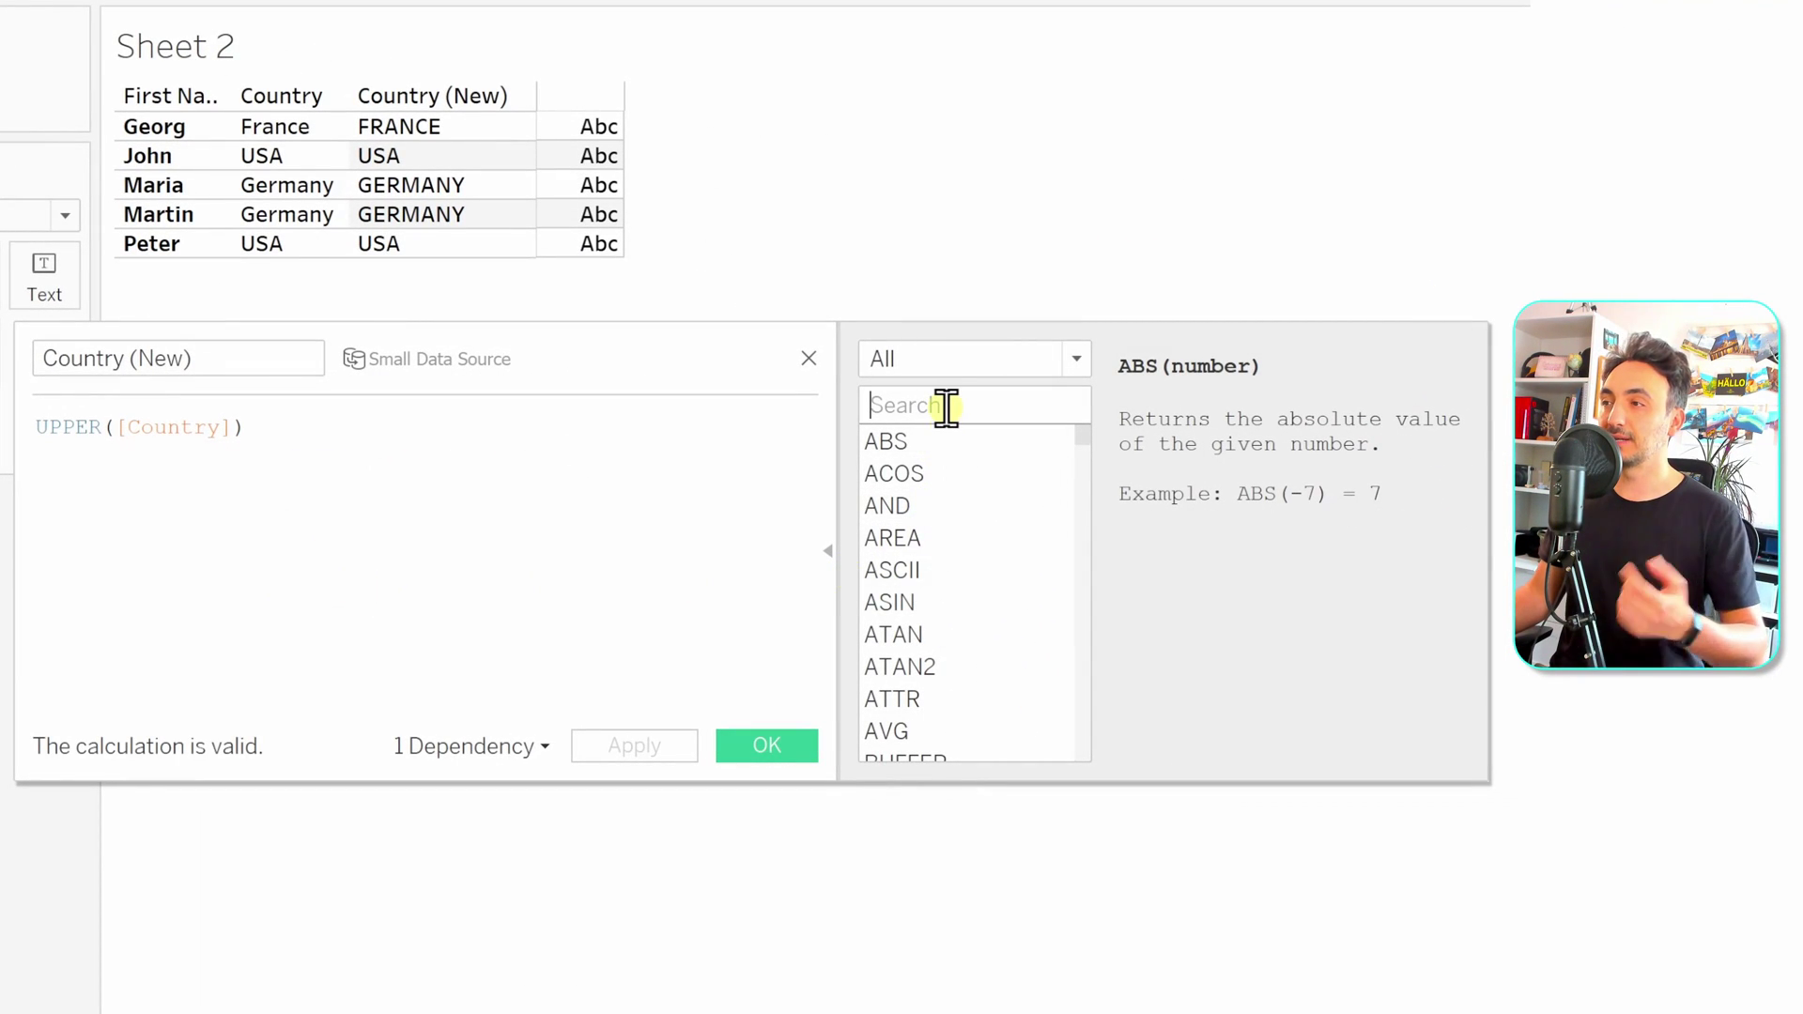
text(LEF)
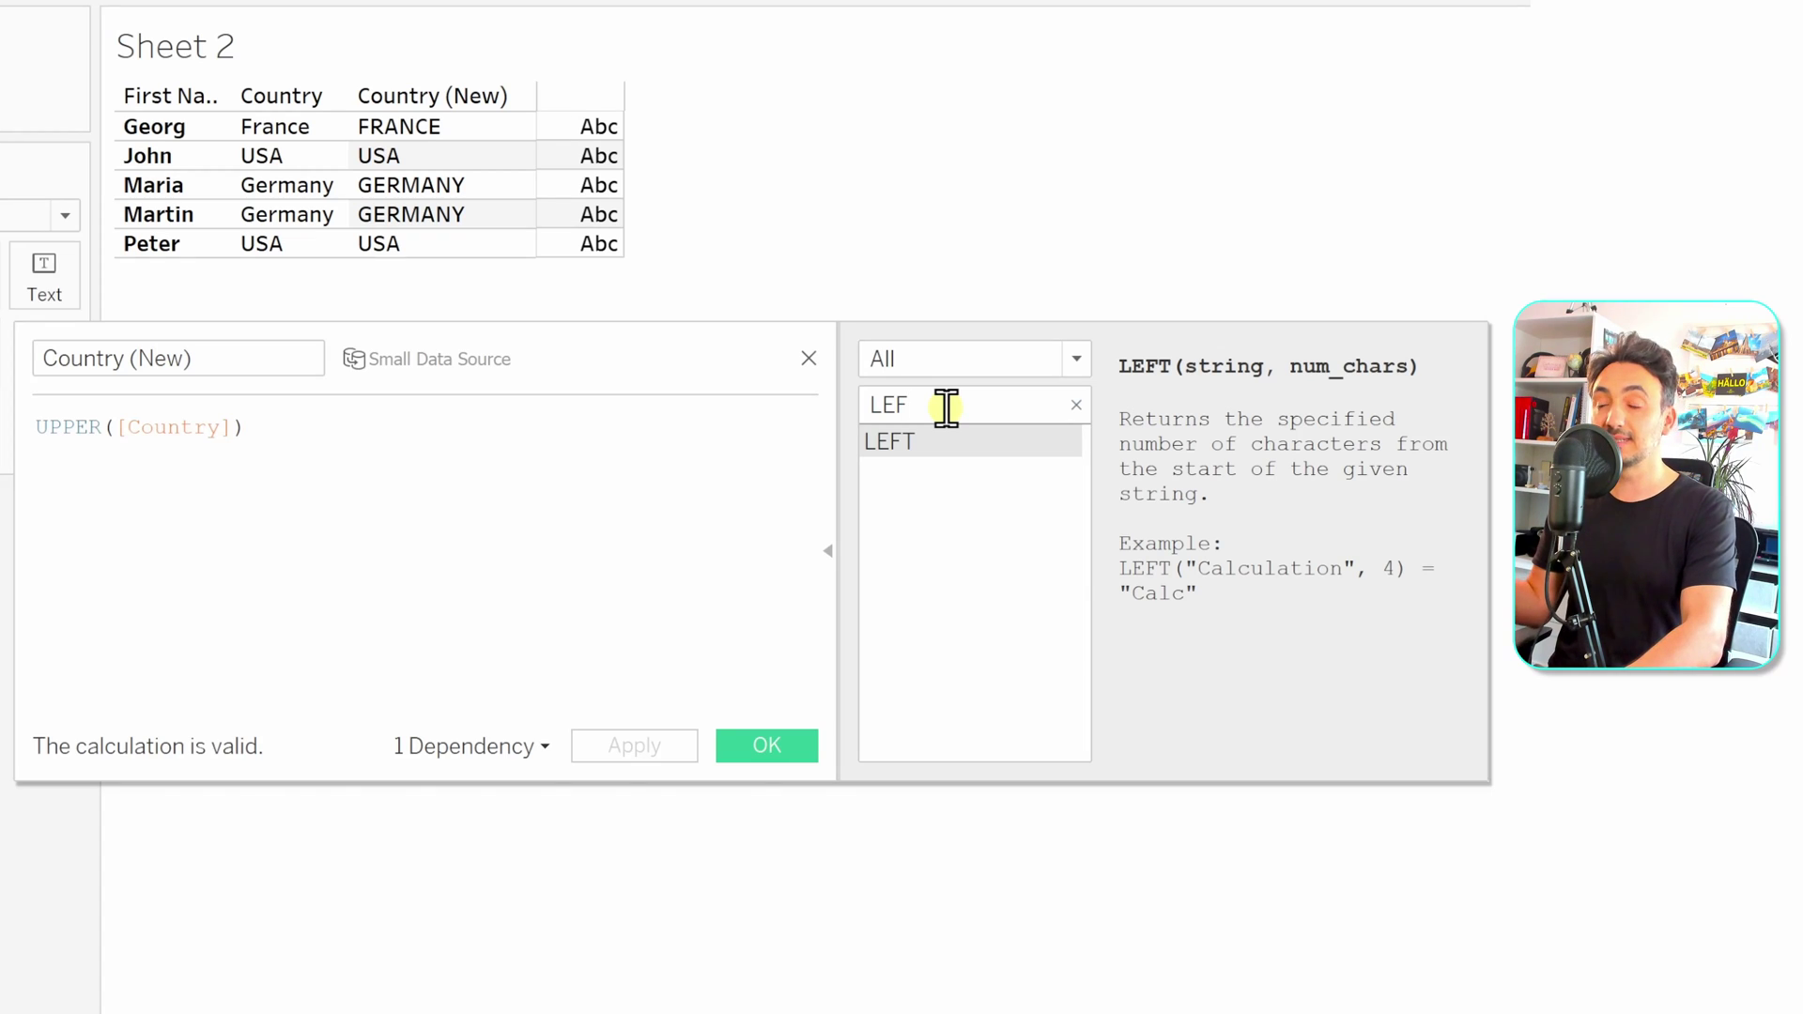
text(T)
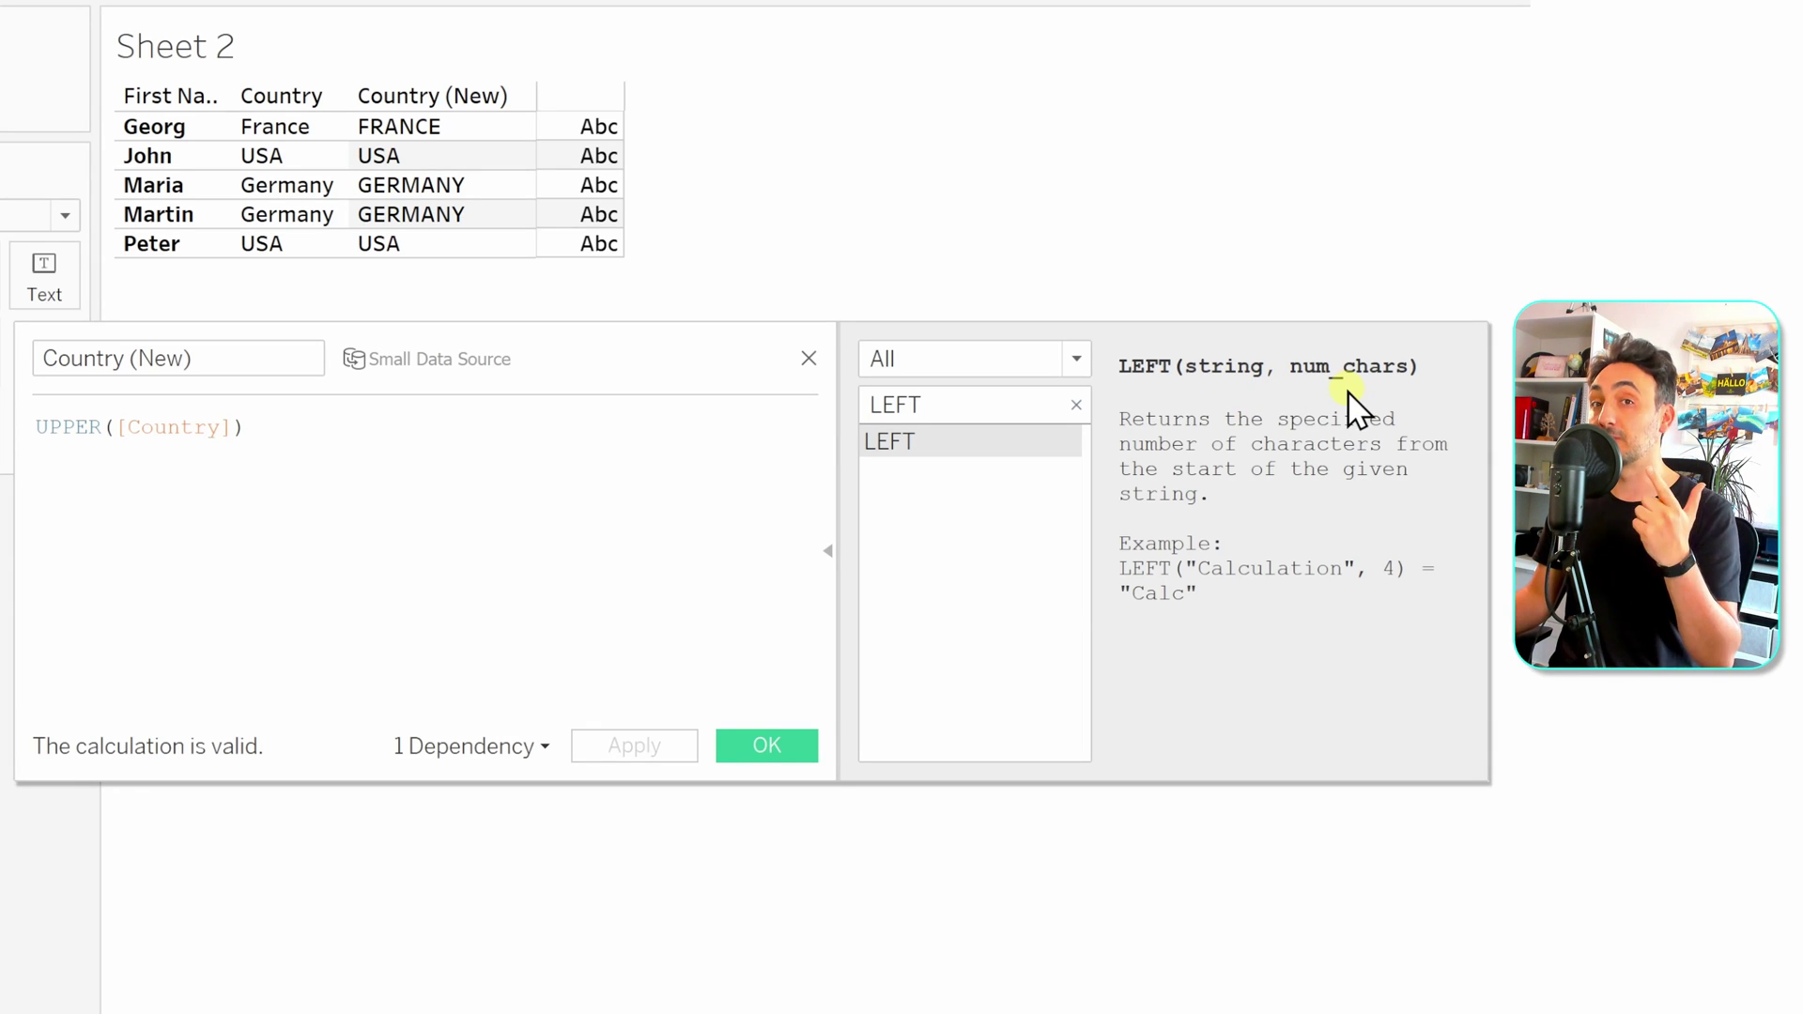
click(747, 508)
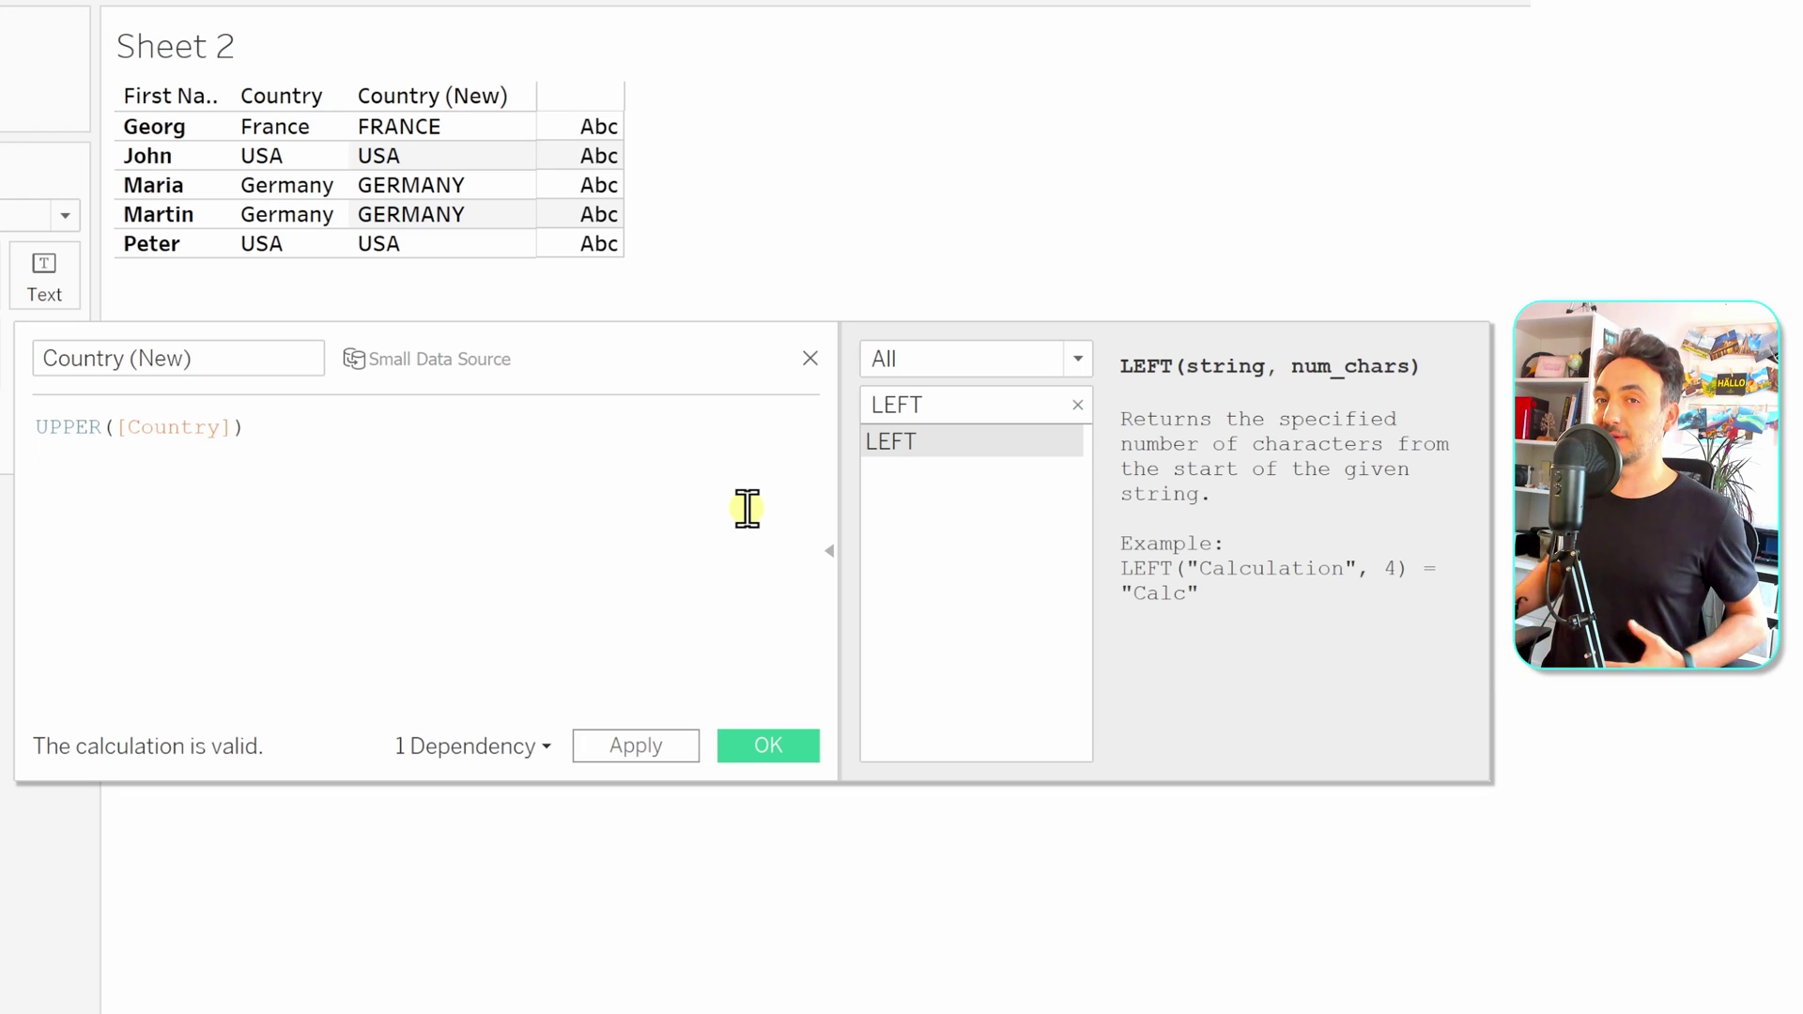
key(BackSpace)
key(Return)
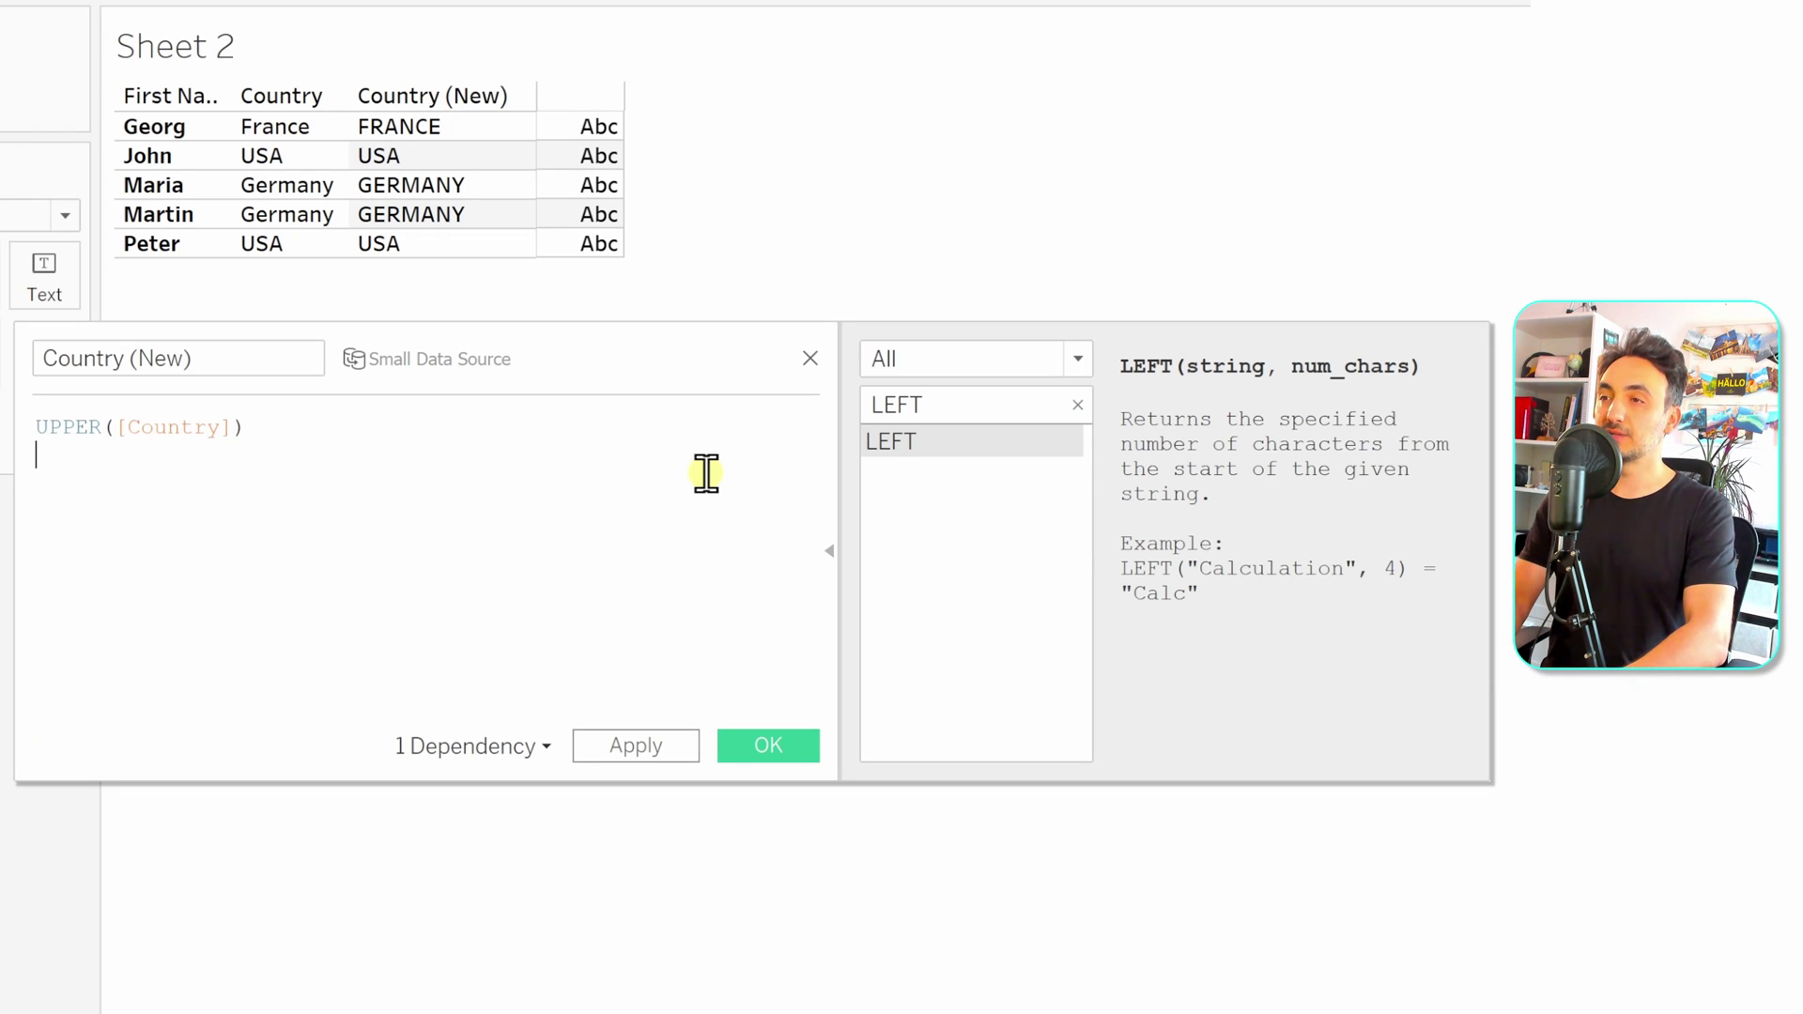
Rewrite the Country (New) formula as LEFT(UPPER([Country]),3).
text(LEF)
key(Return)
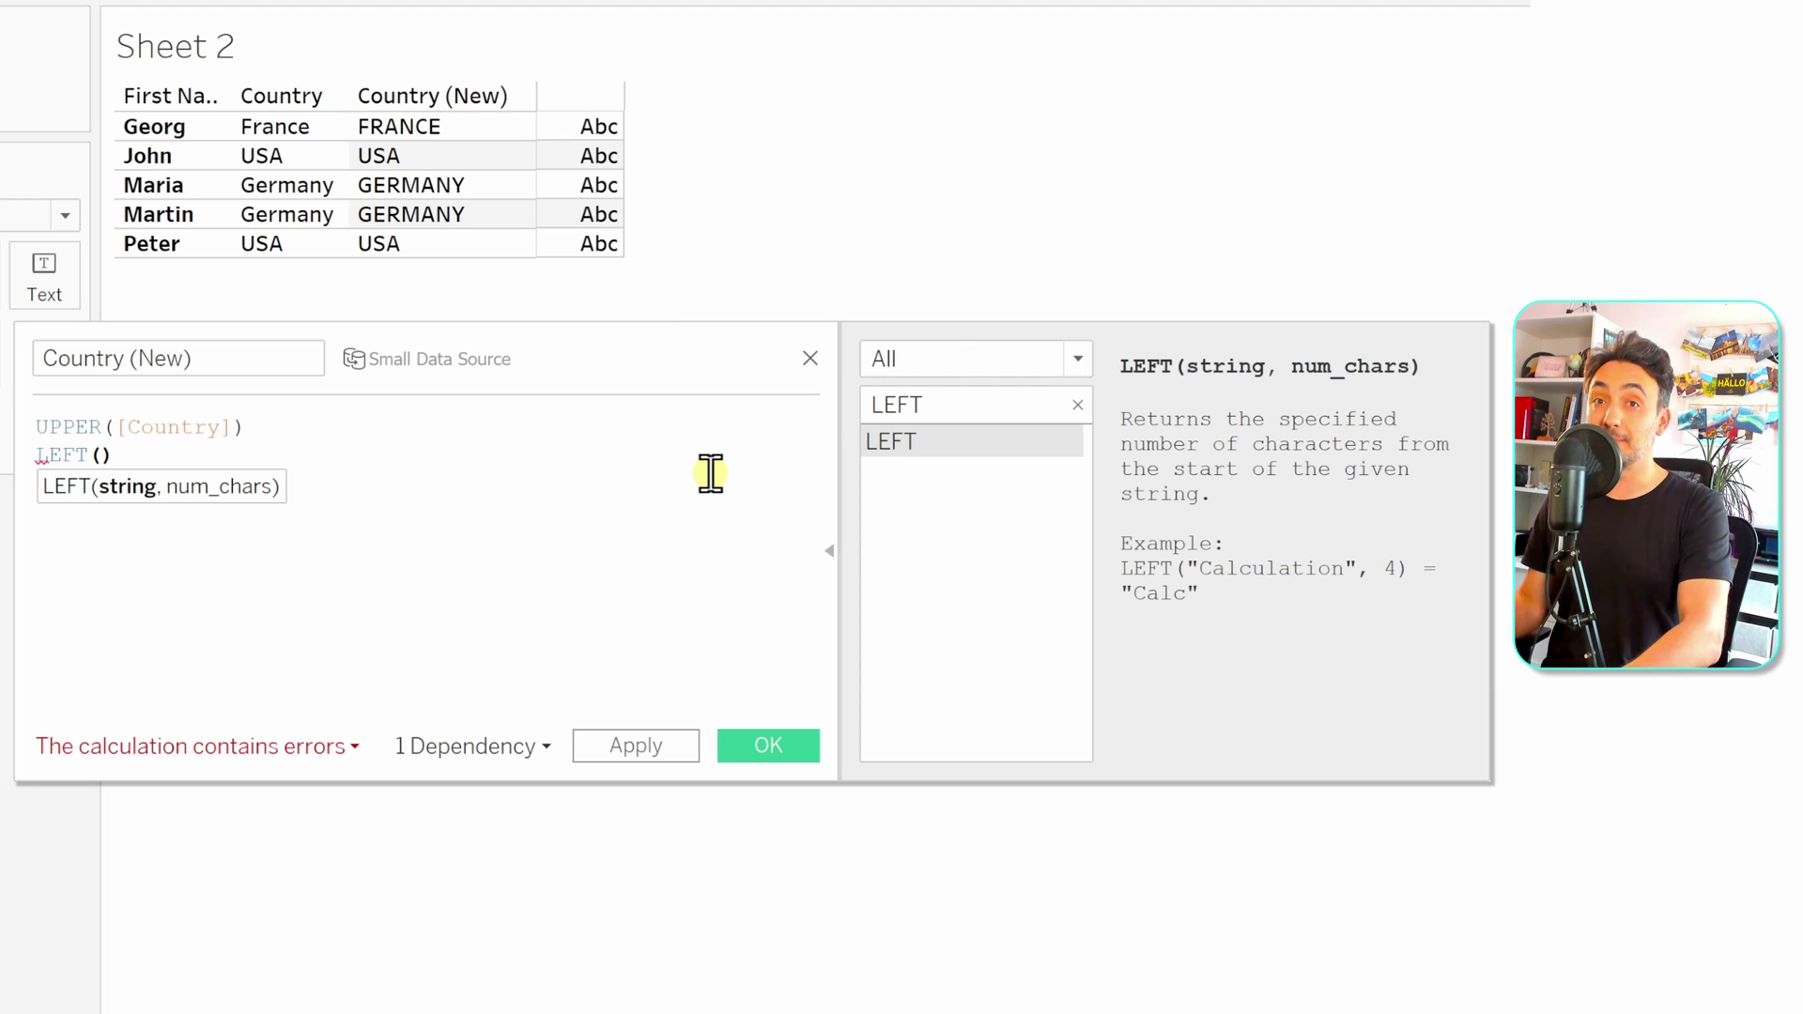
drag(281, 424, 19, 427)
key(ctrl+c)
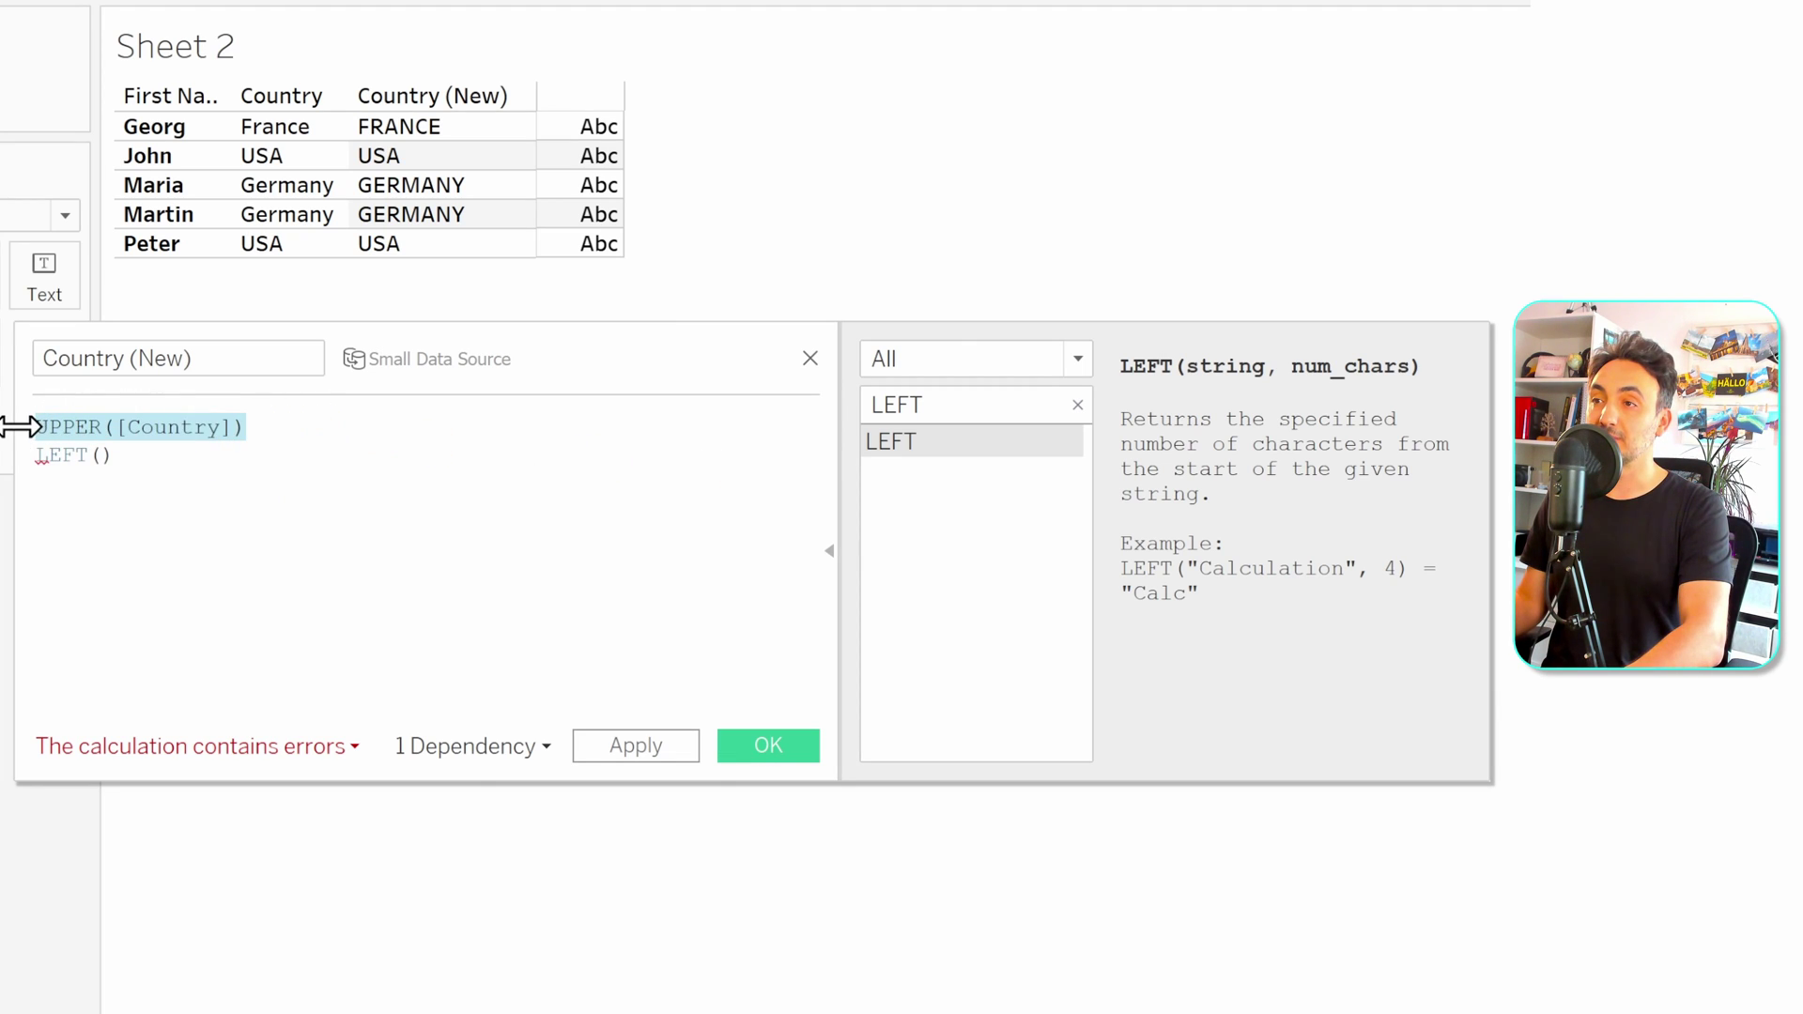
key(BackSpace)
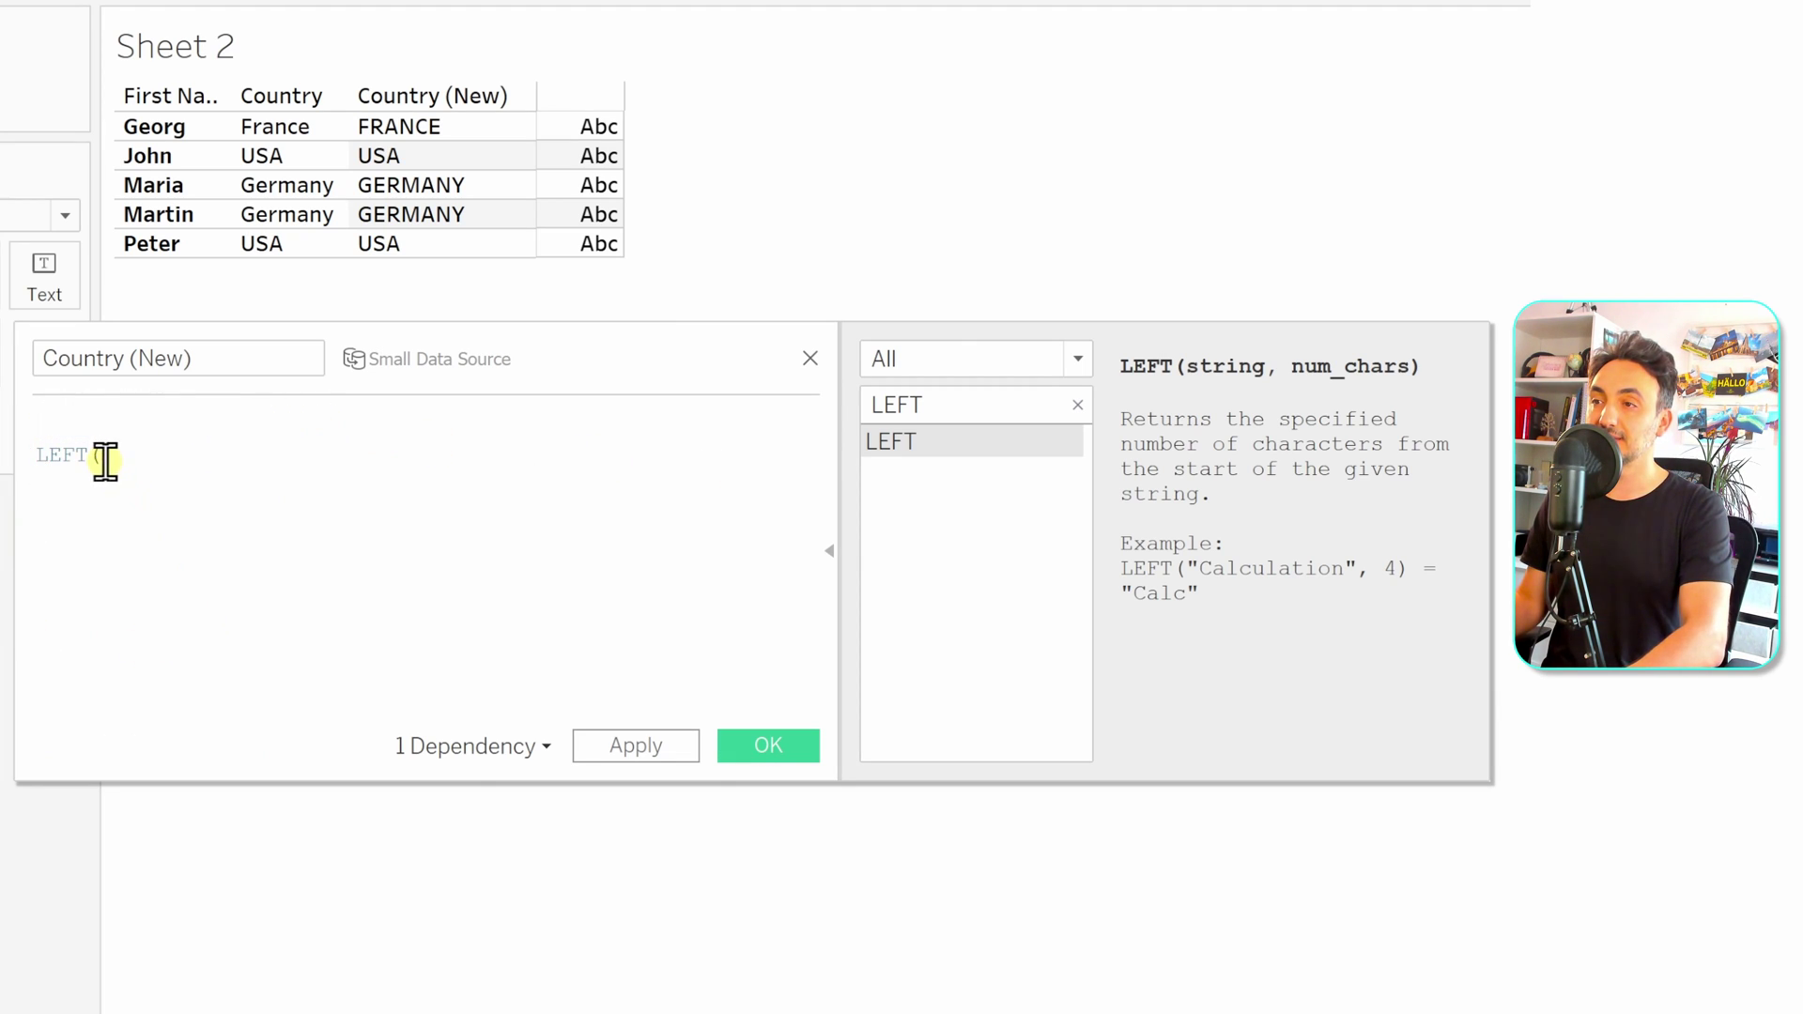
key(ctrl+v)
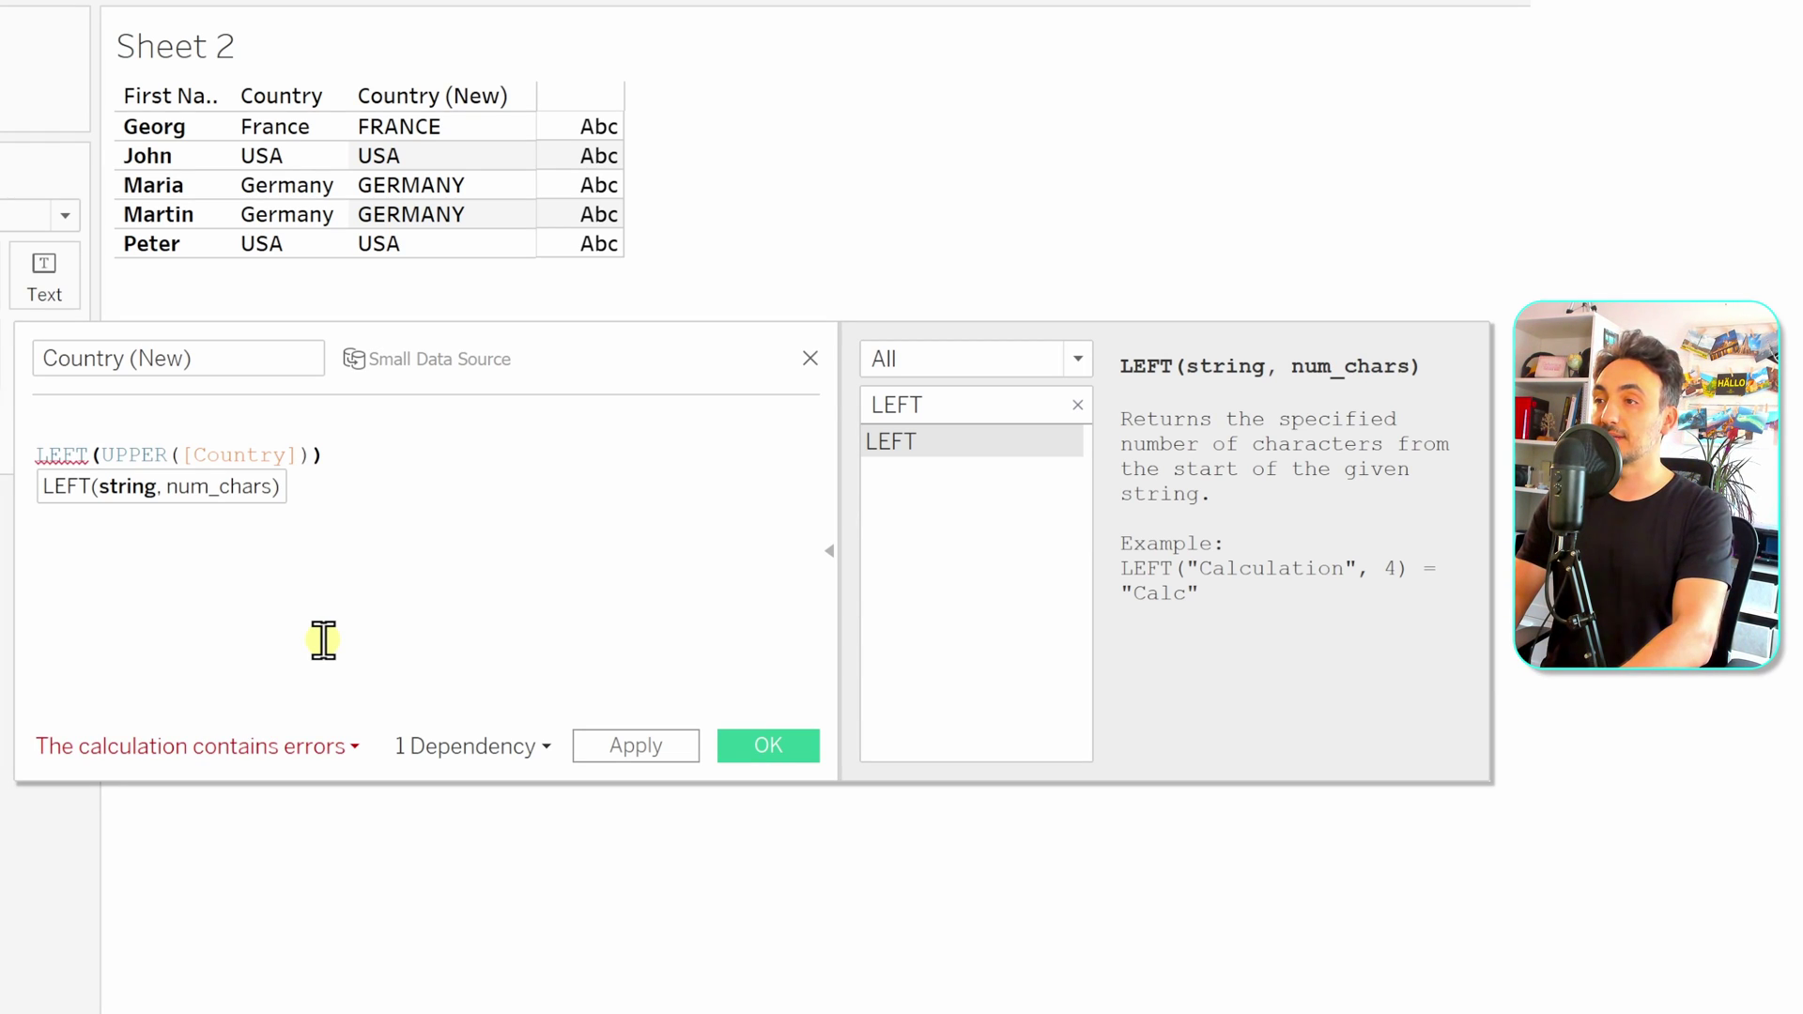
text(,)
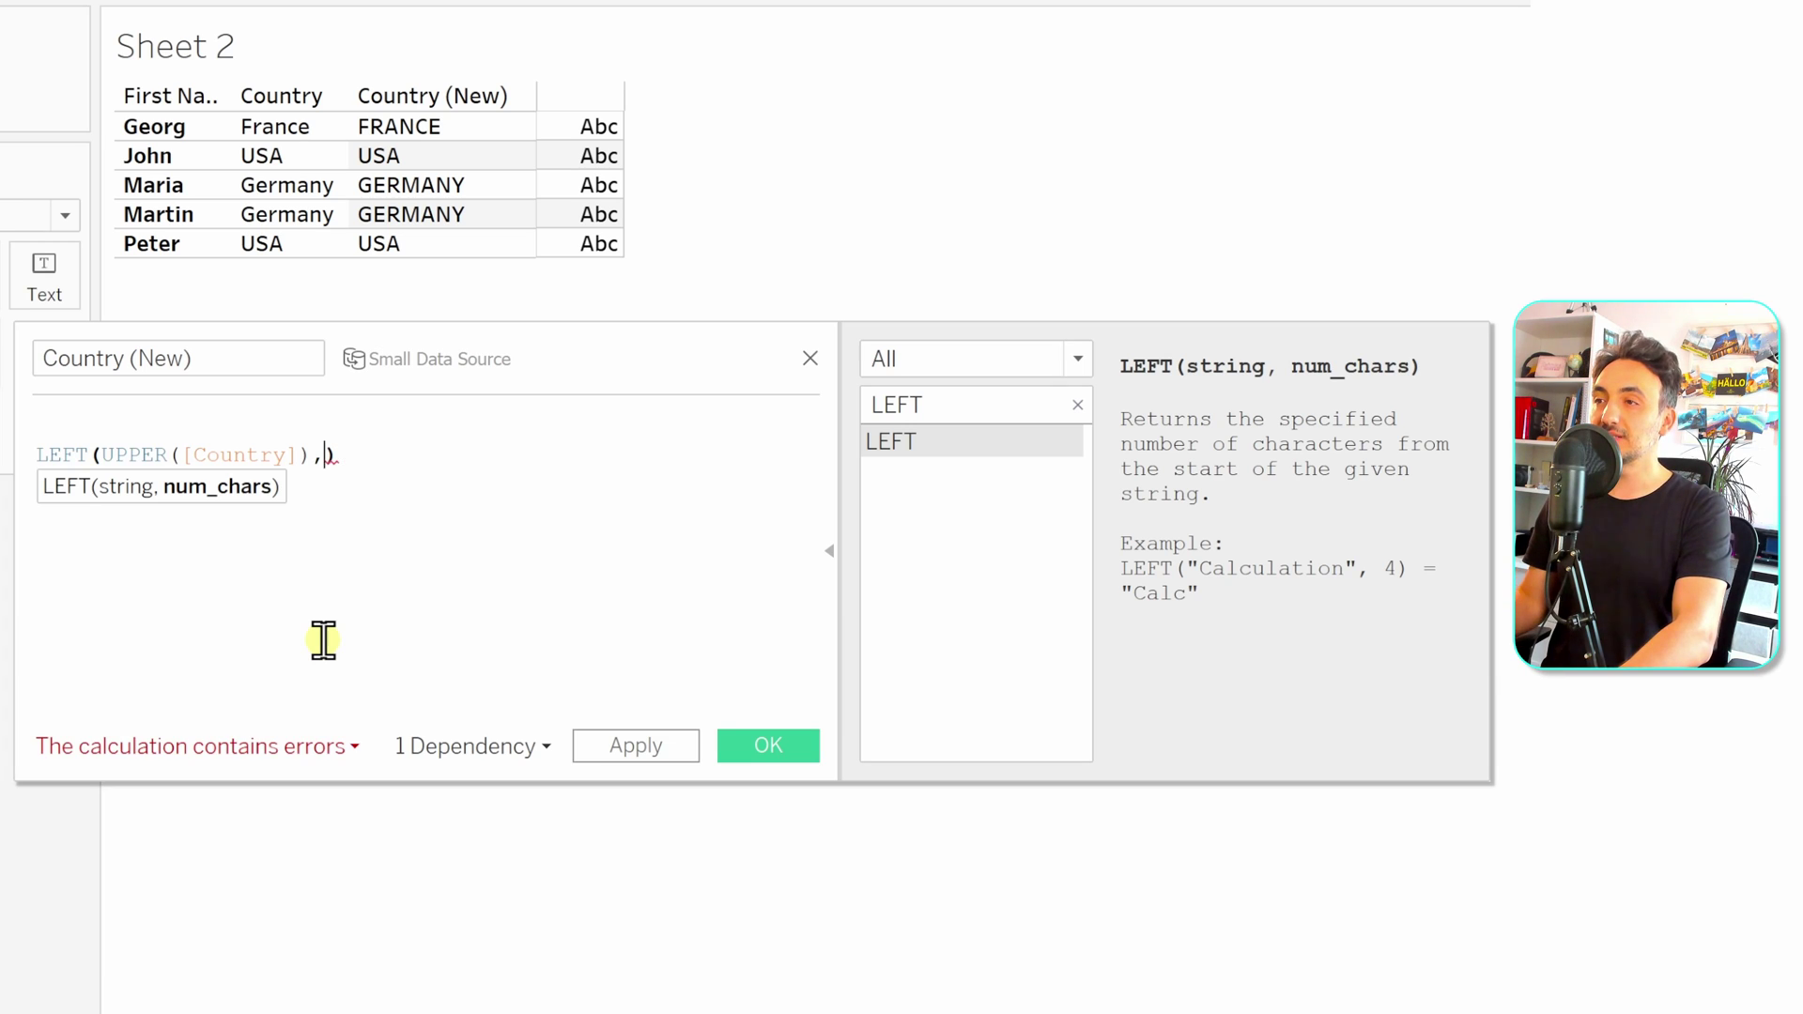
text(3)
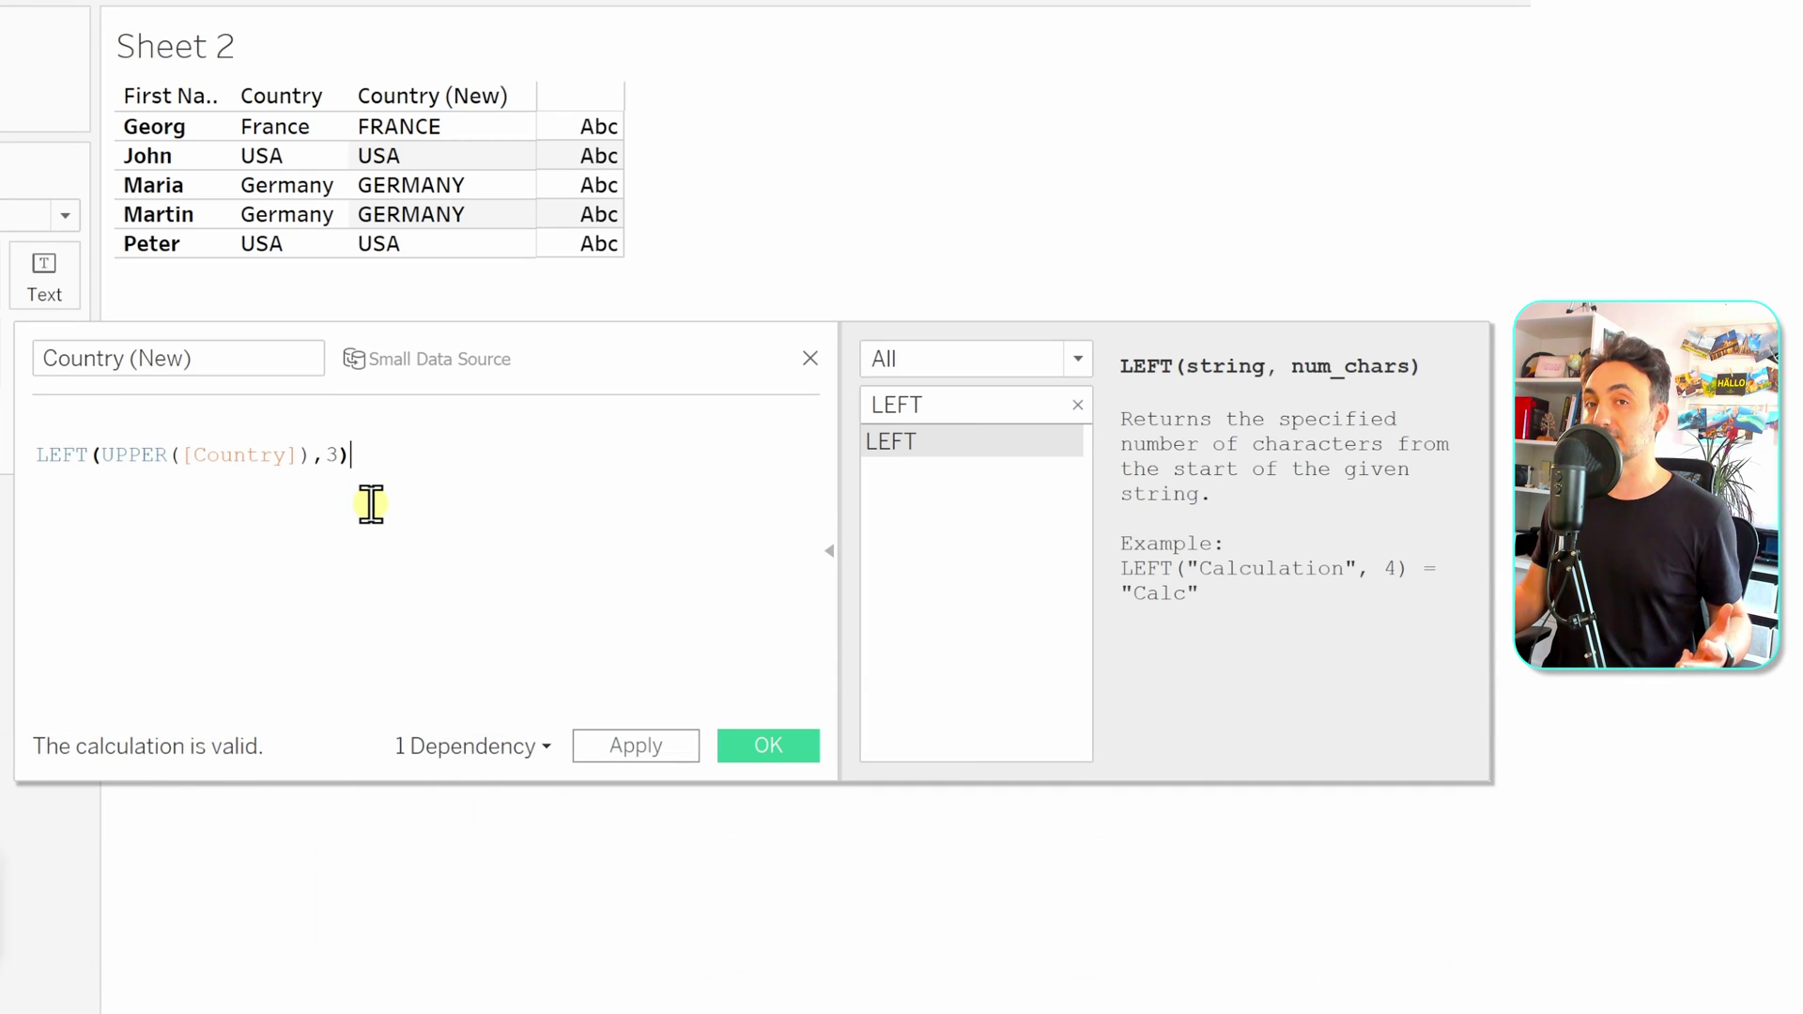
Apply the LEFT formula so Country (New) shows FRA, USA and GER.
click(629, 748)
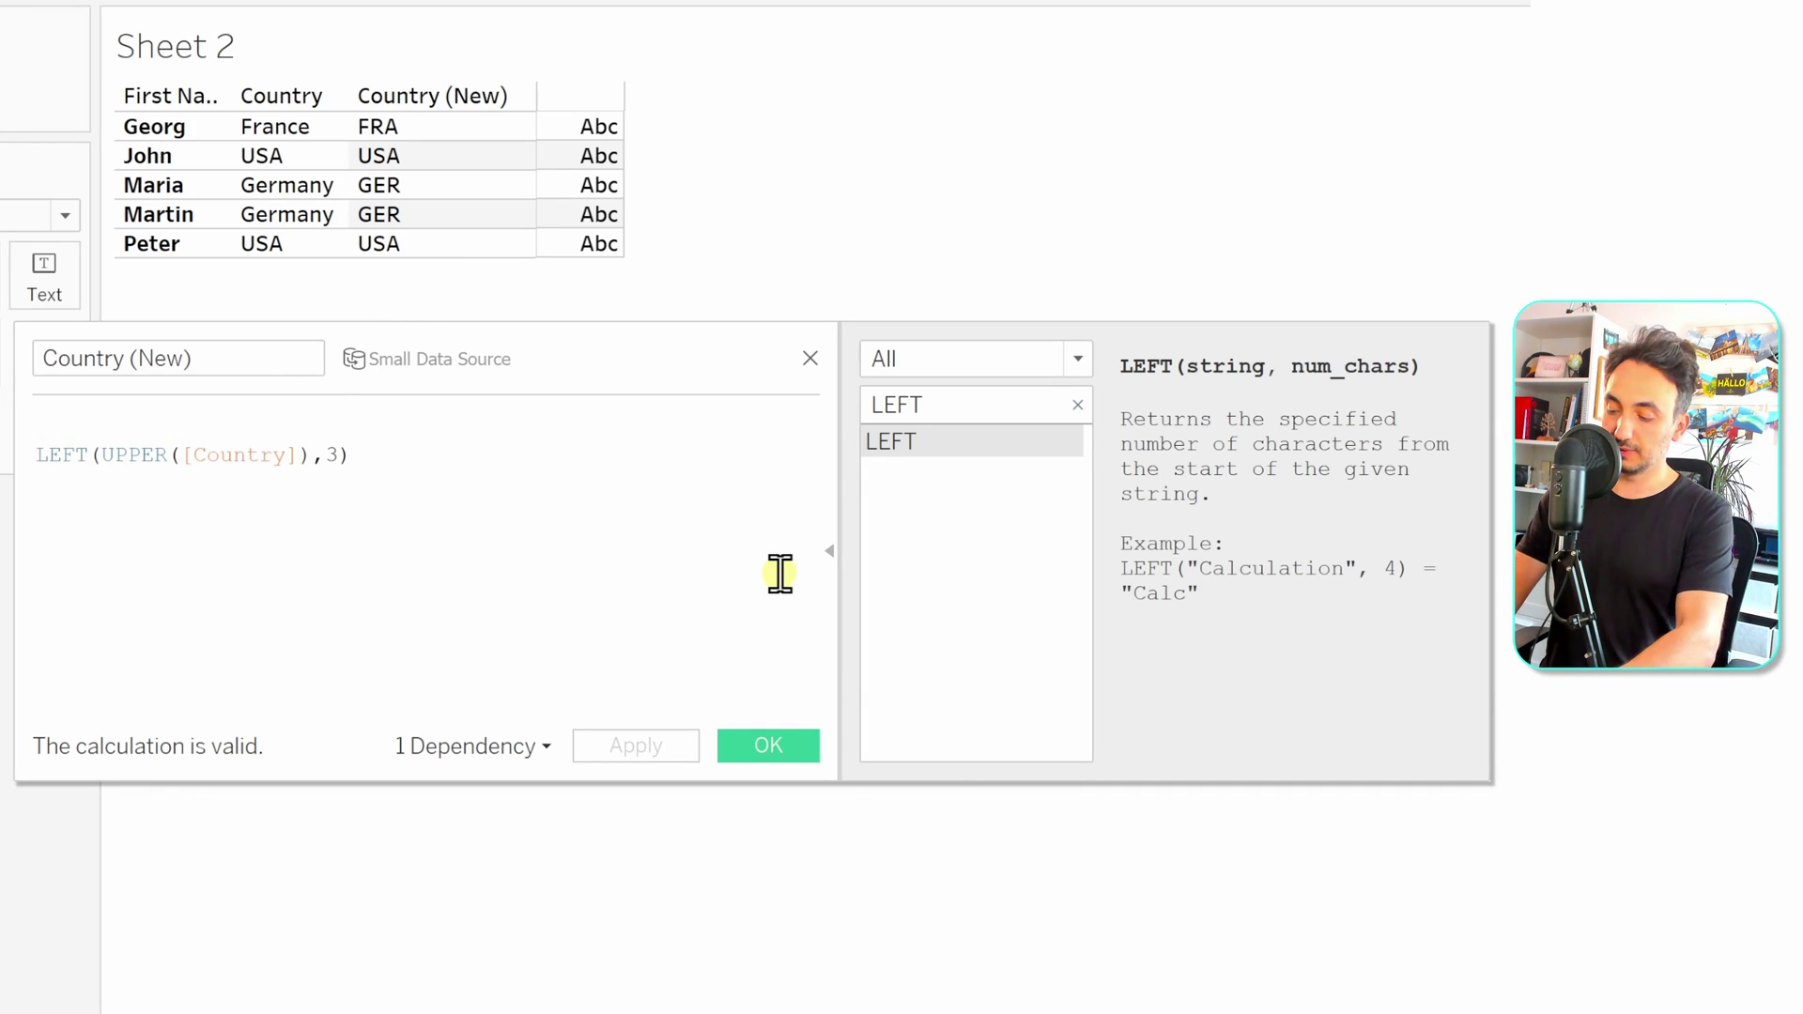
Wrap the formula as LEN(LEFT(UPPER([Country]),3)) and apply it, giving 3 per customer.
text(LEN()
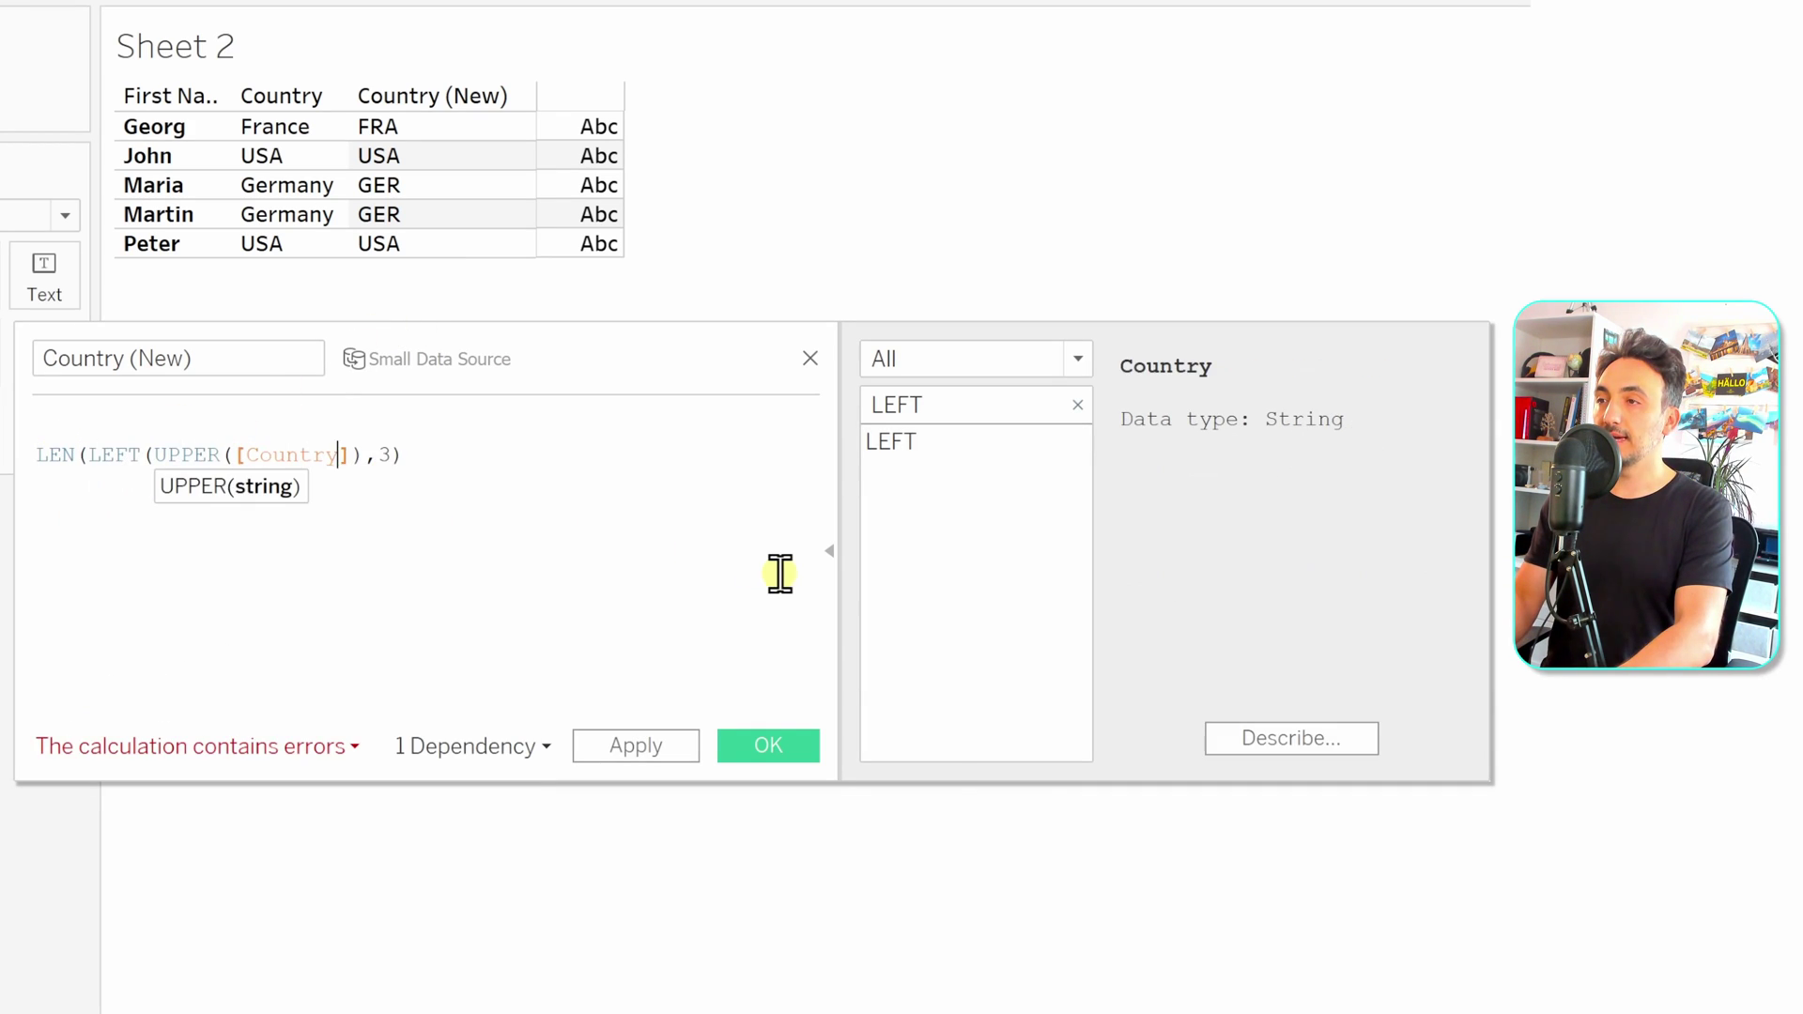
key(Right)
key(Right)
key(Right)
key(Right)
key(Right)
text())
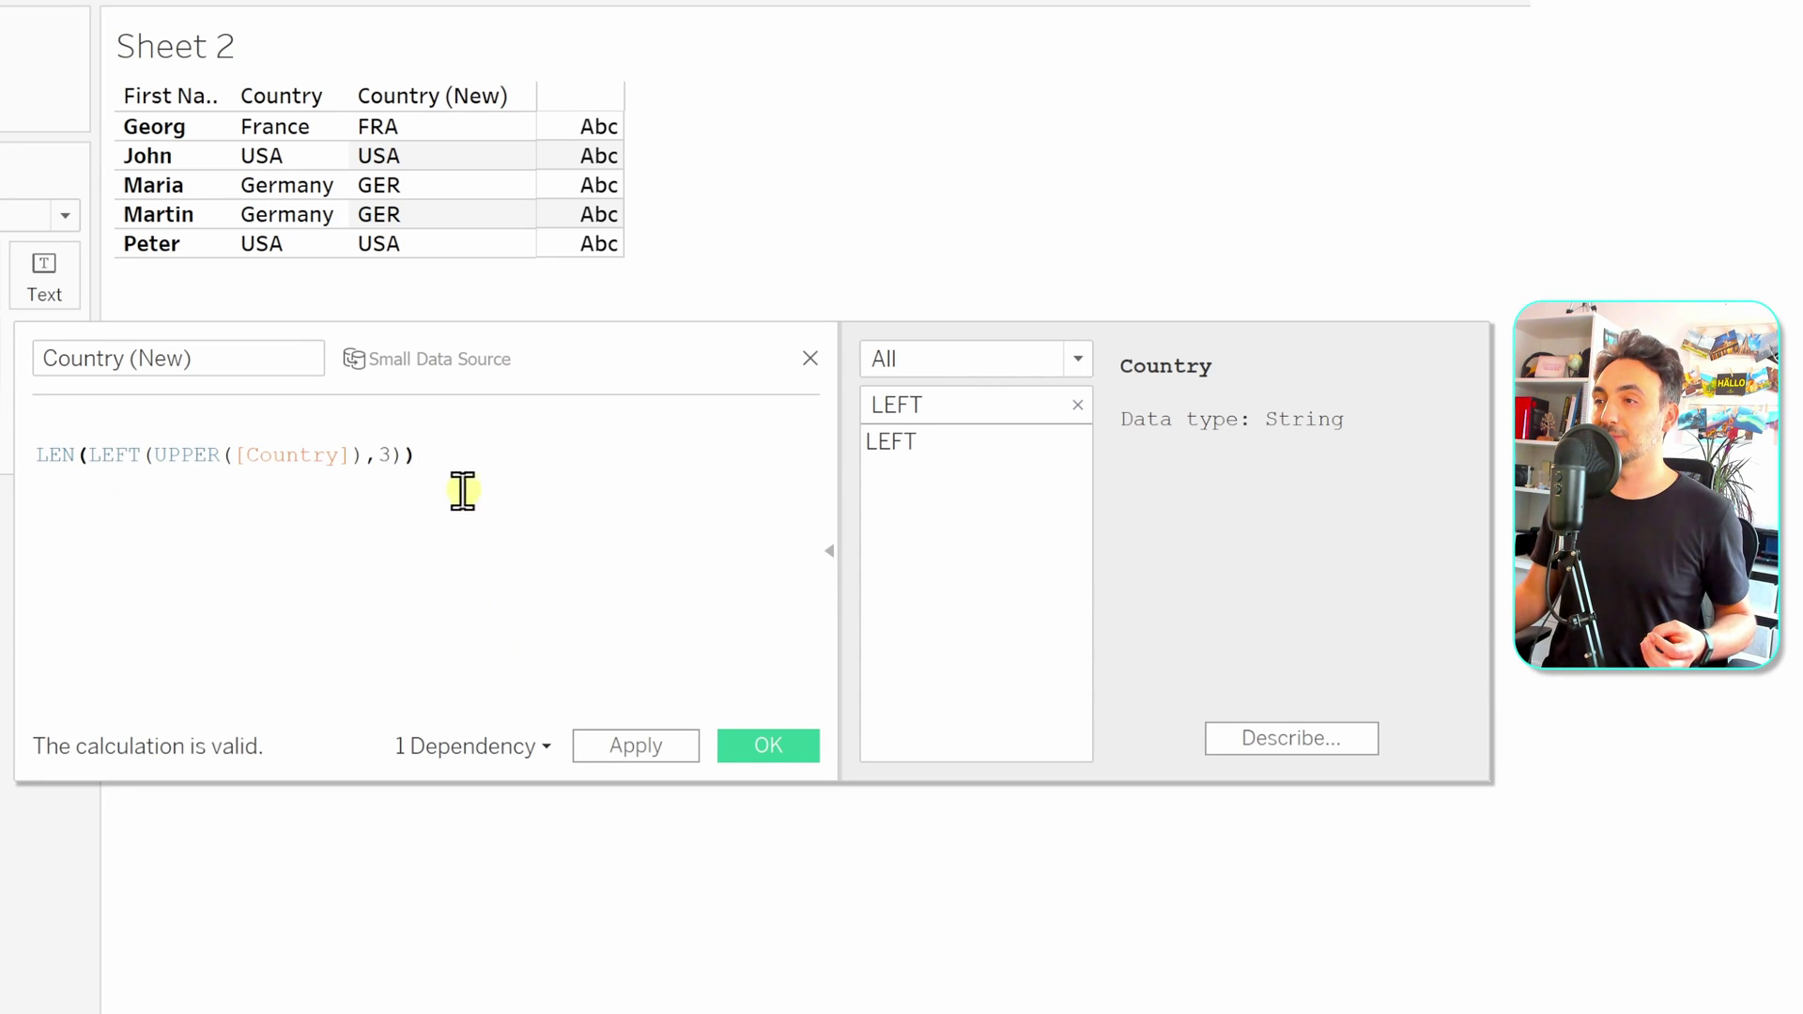
click(627, 746)
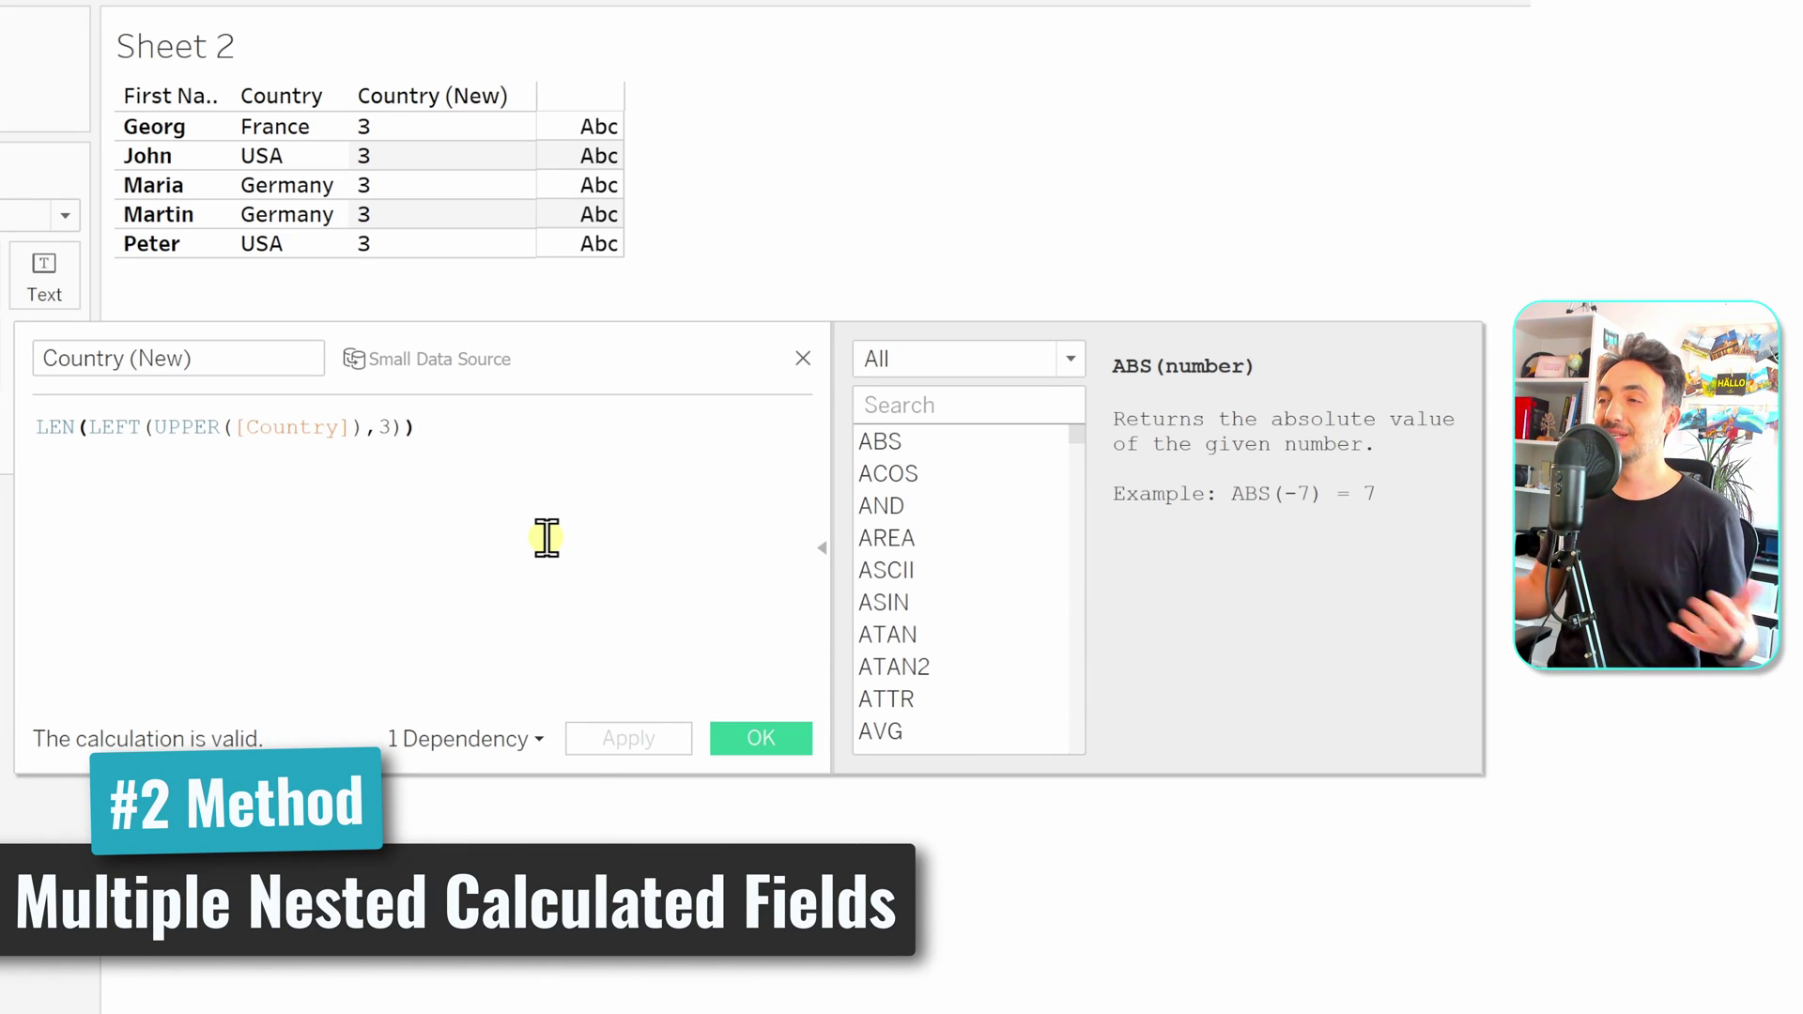
Create Second Calc as [Country (New)] * 2 and show it on Text, giving 6 per customer.
click(760, 738)
right_click(251, 543)
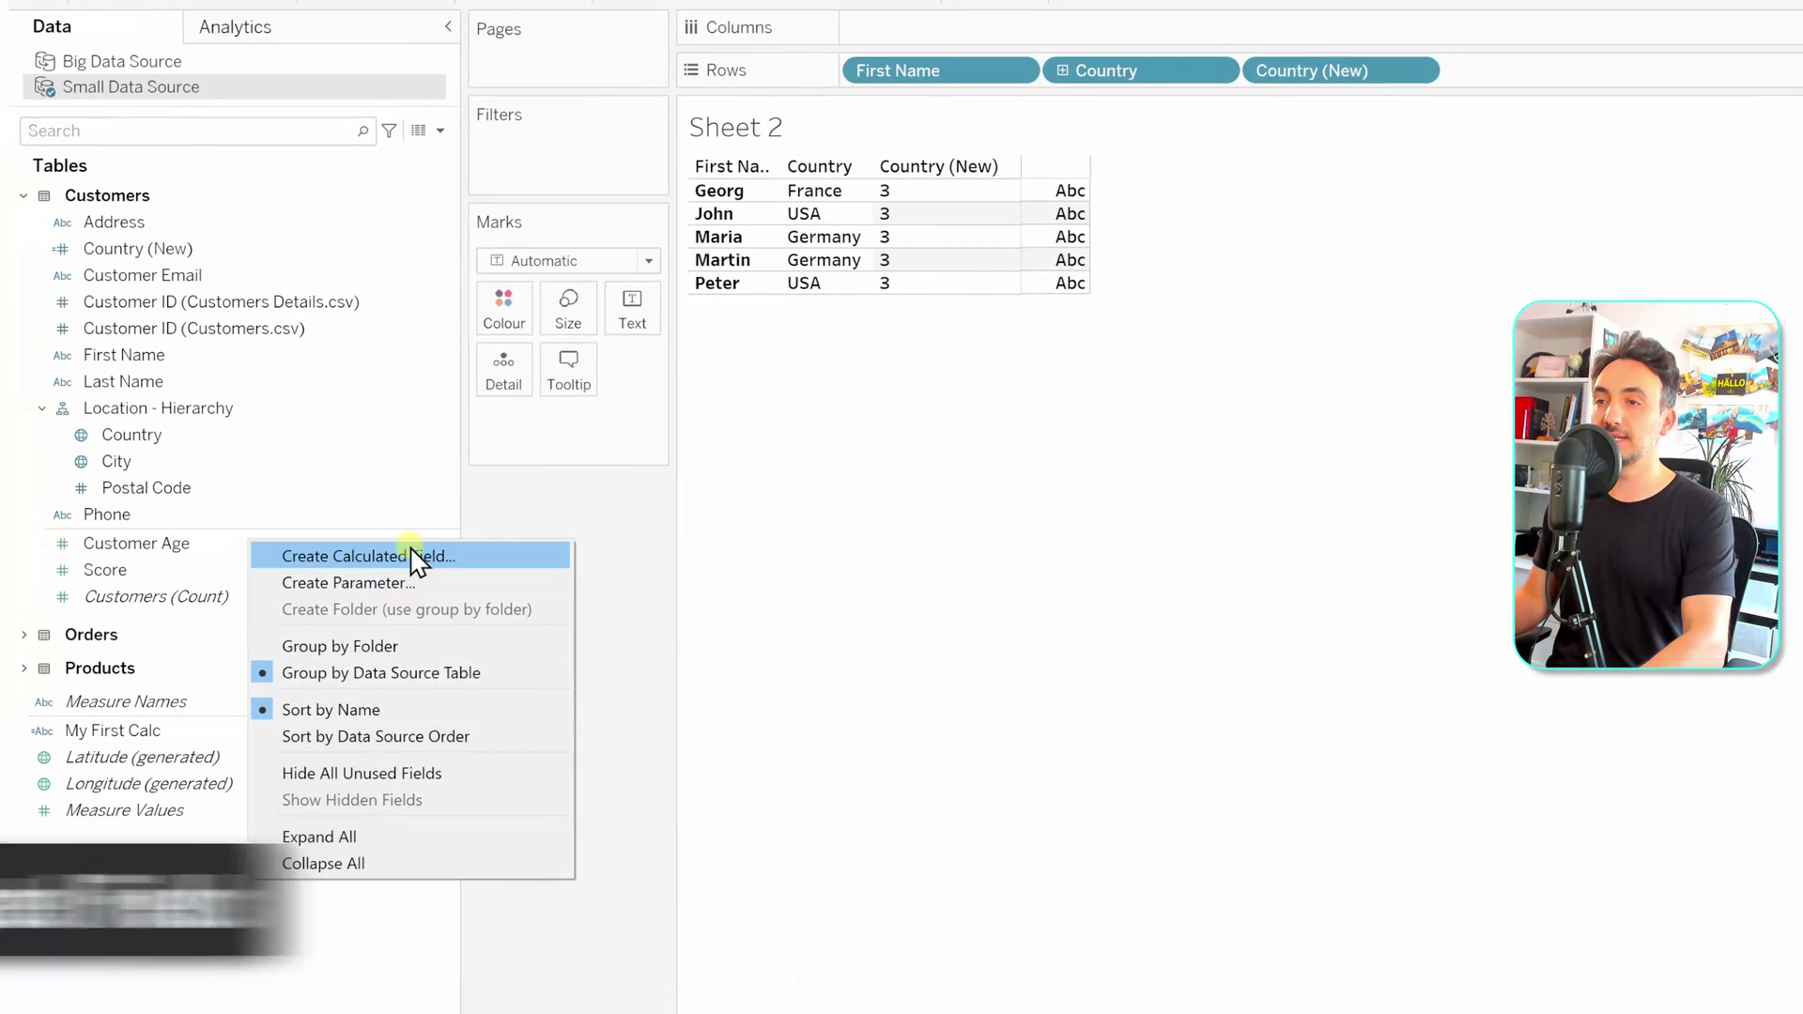
click(414, 557)
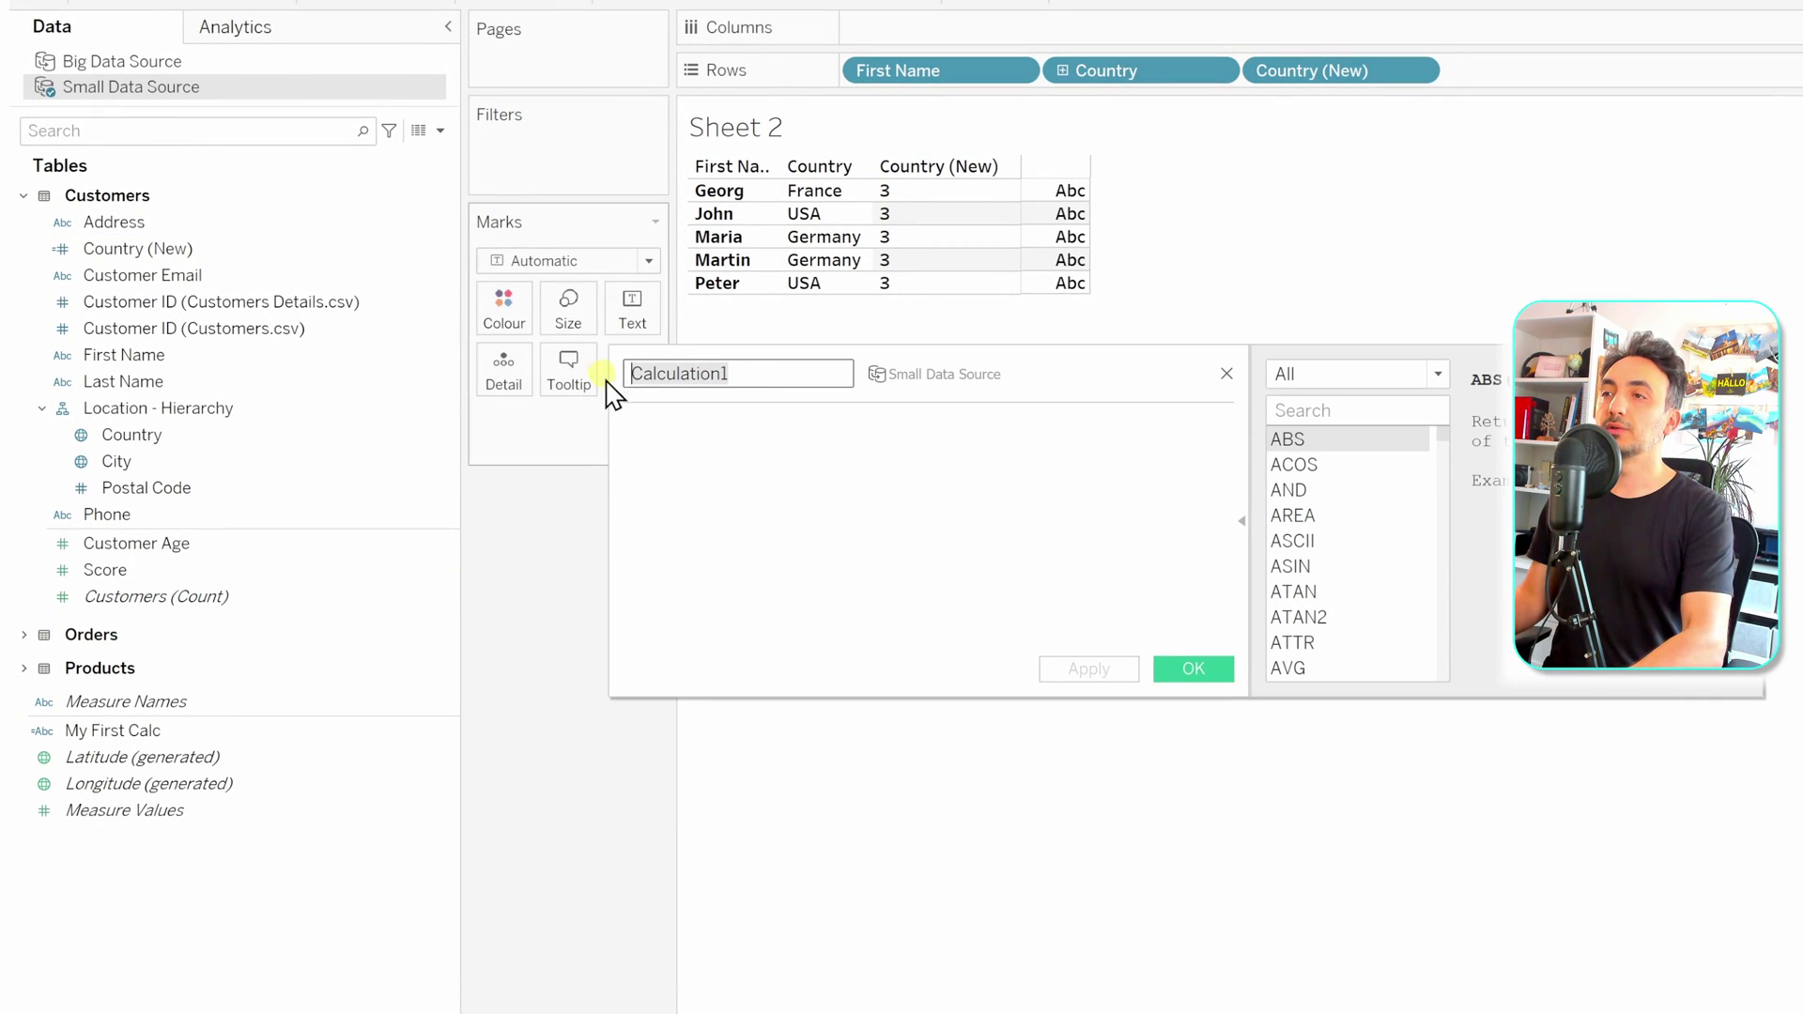
text(Second Cal)
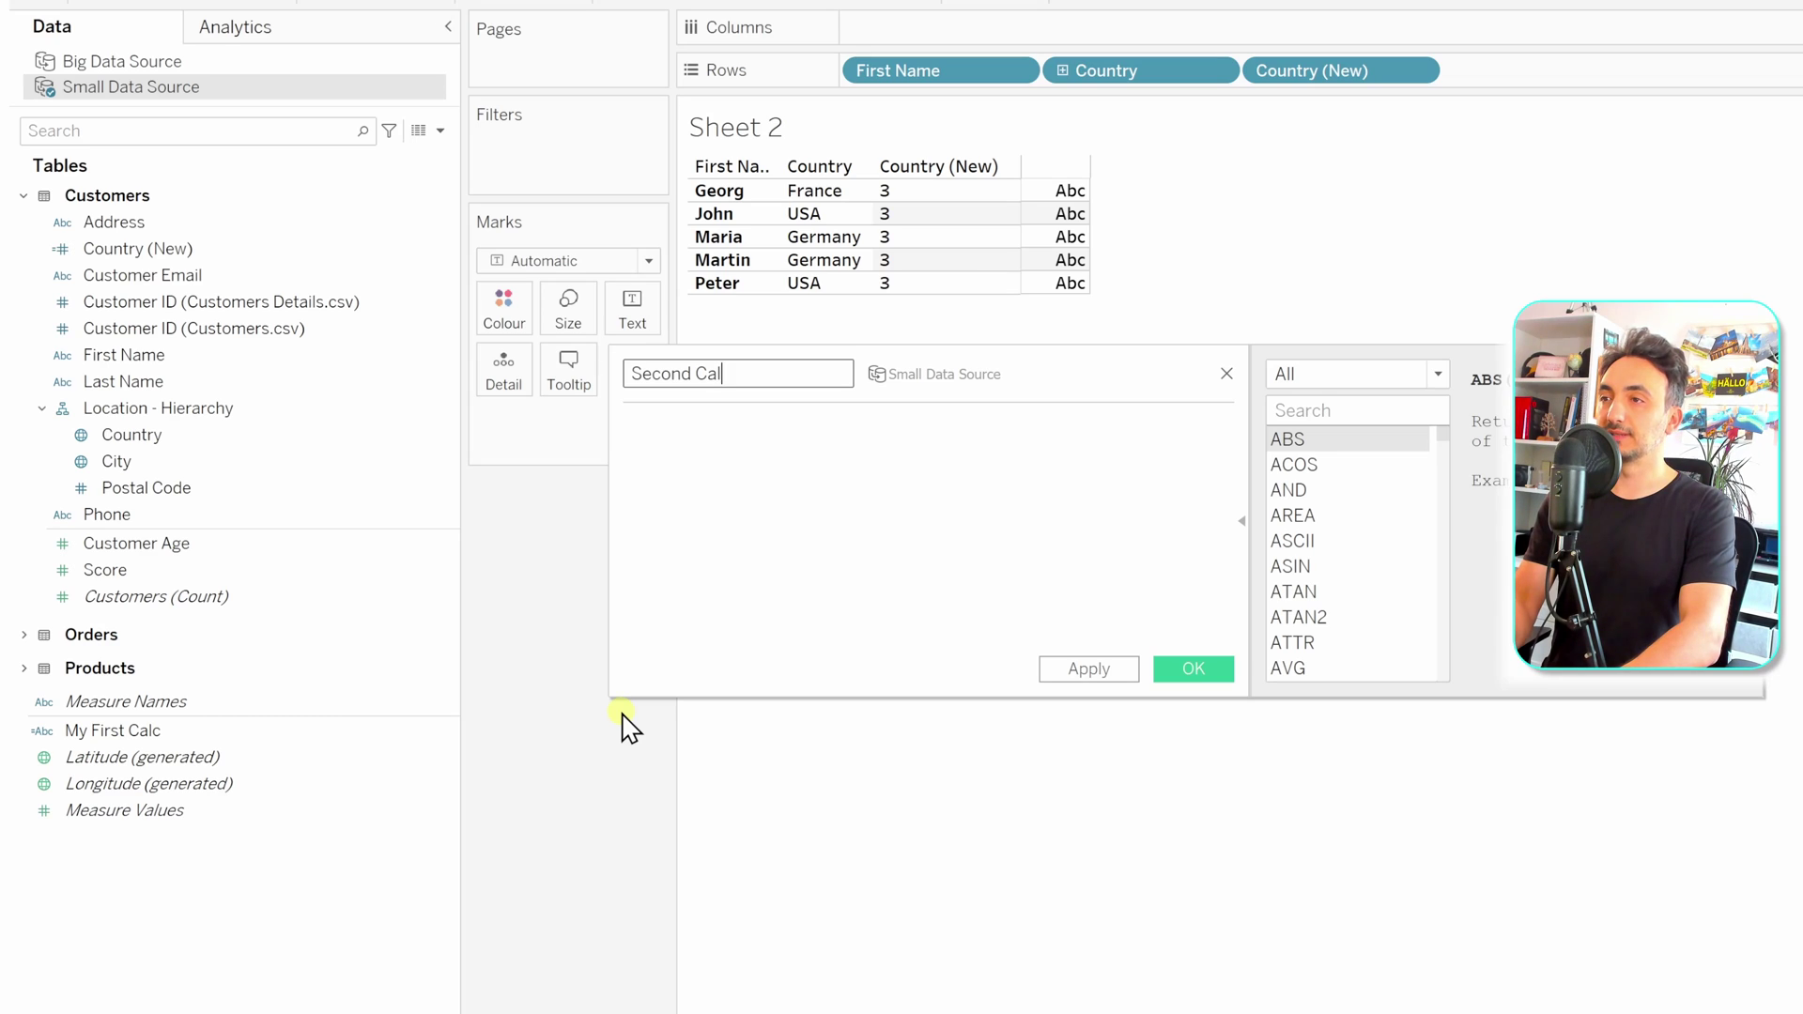
text(c)
click(709, 460)
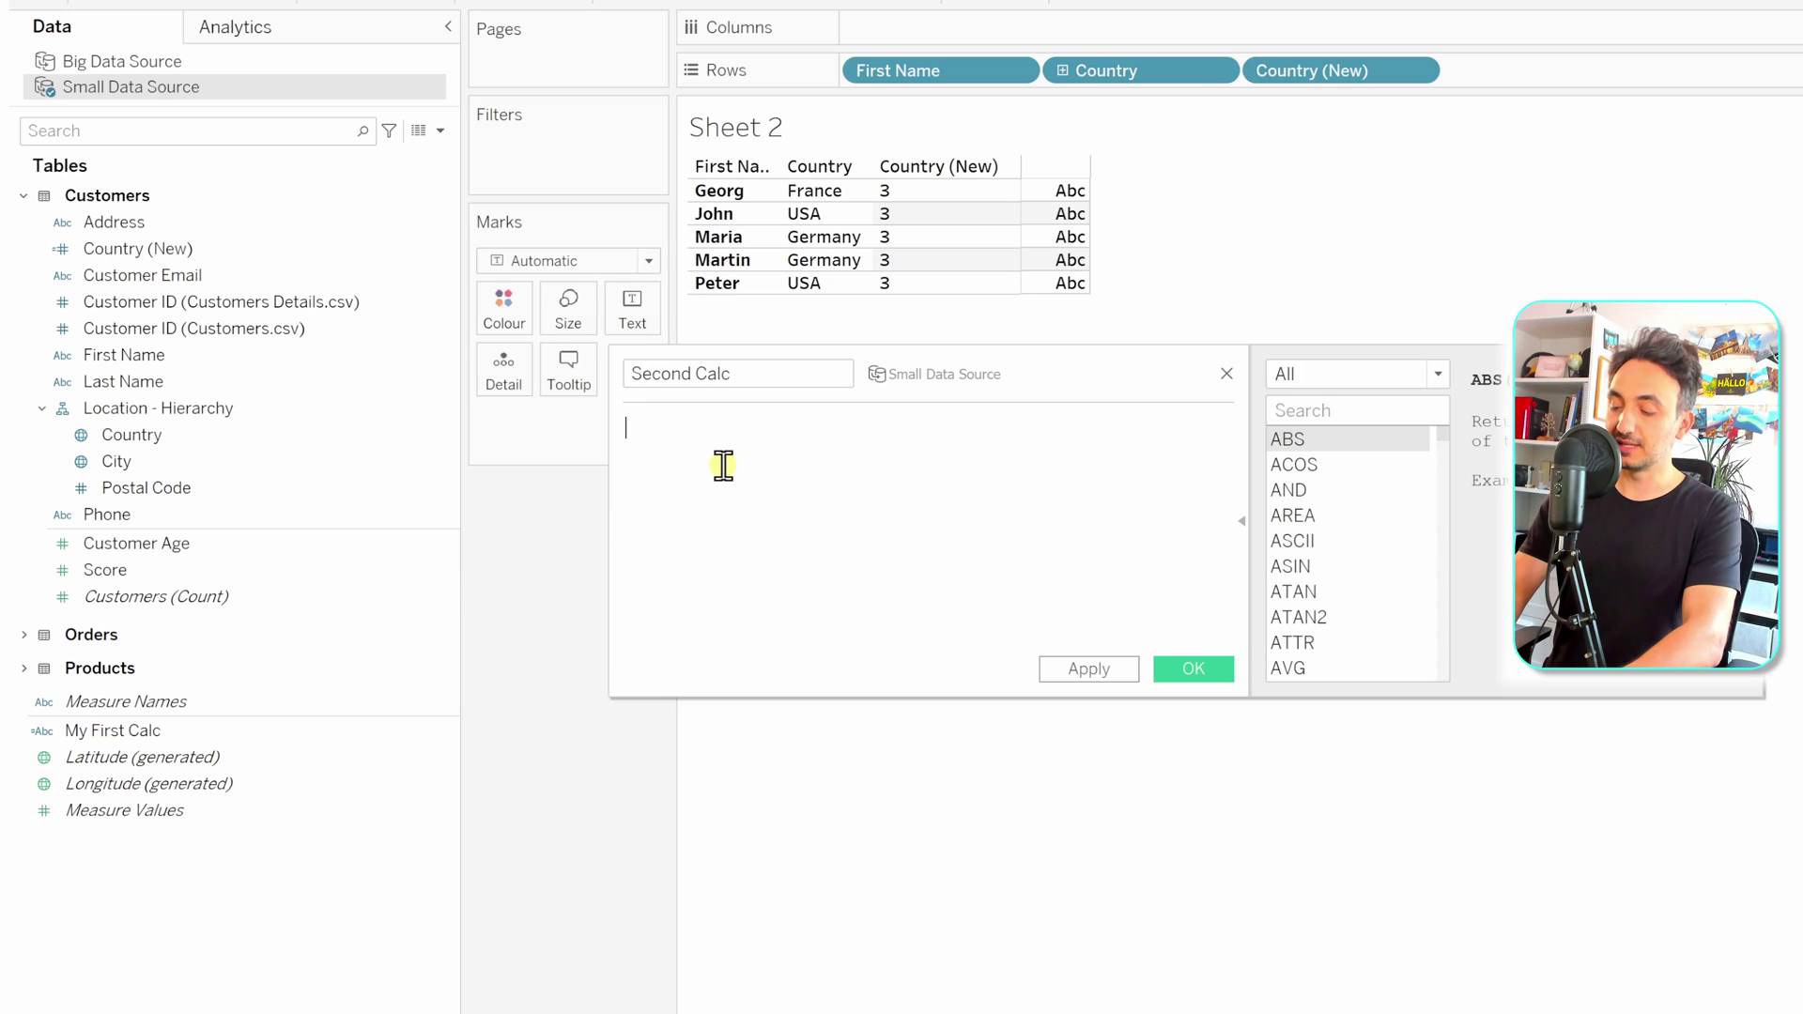
text(Country)
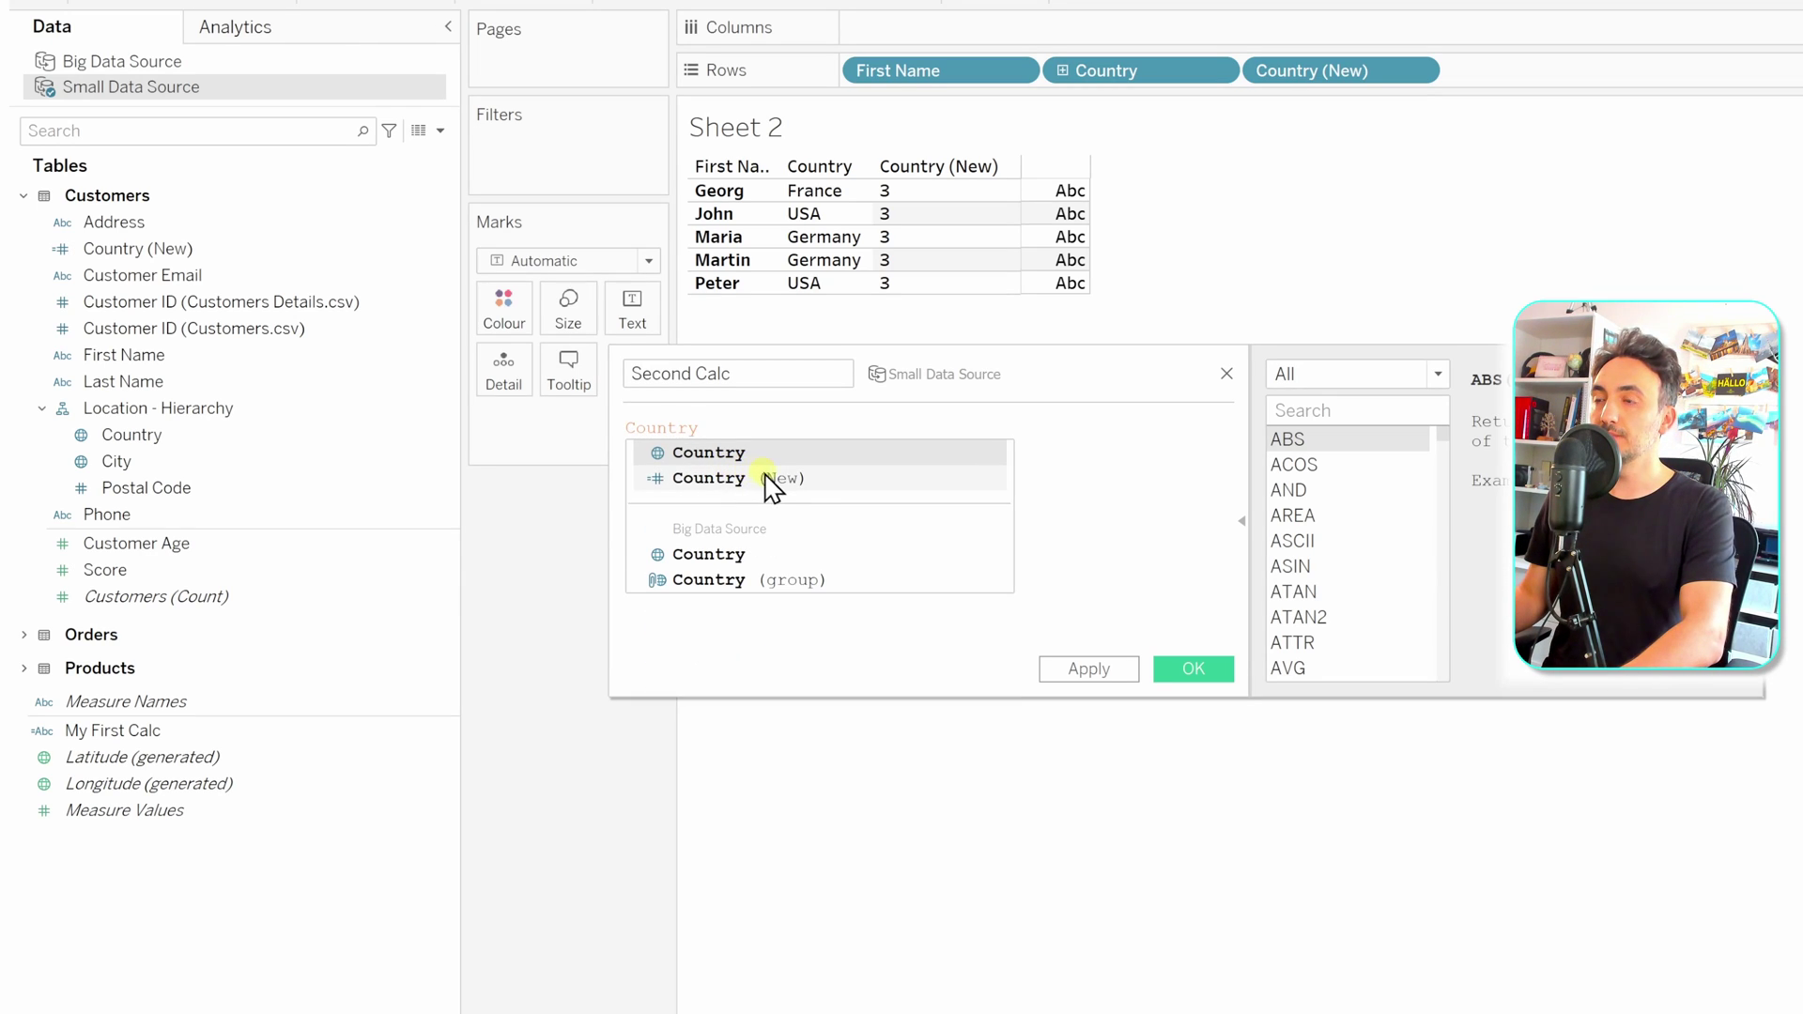
click(772, 481)
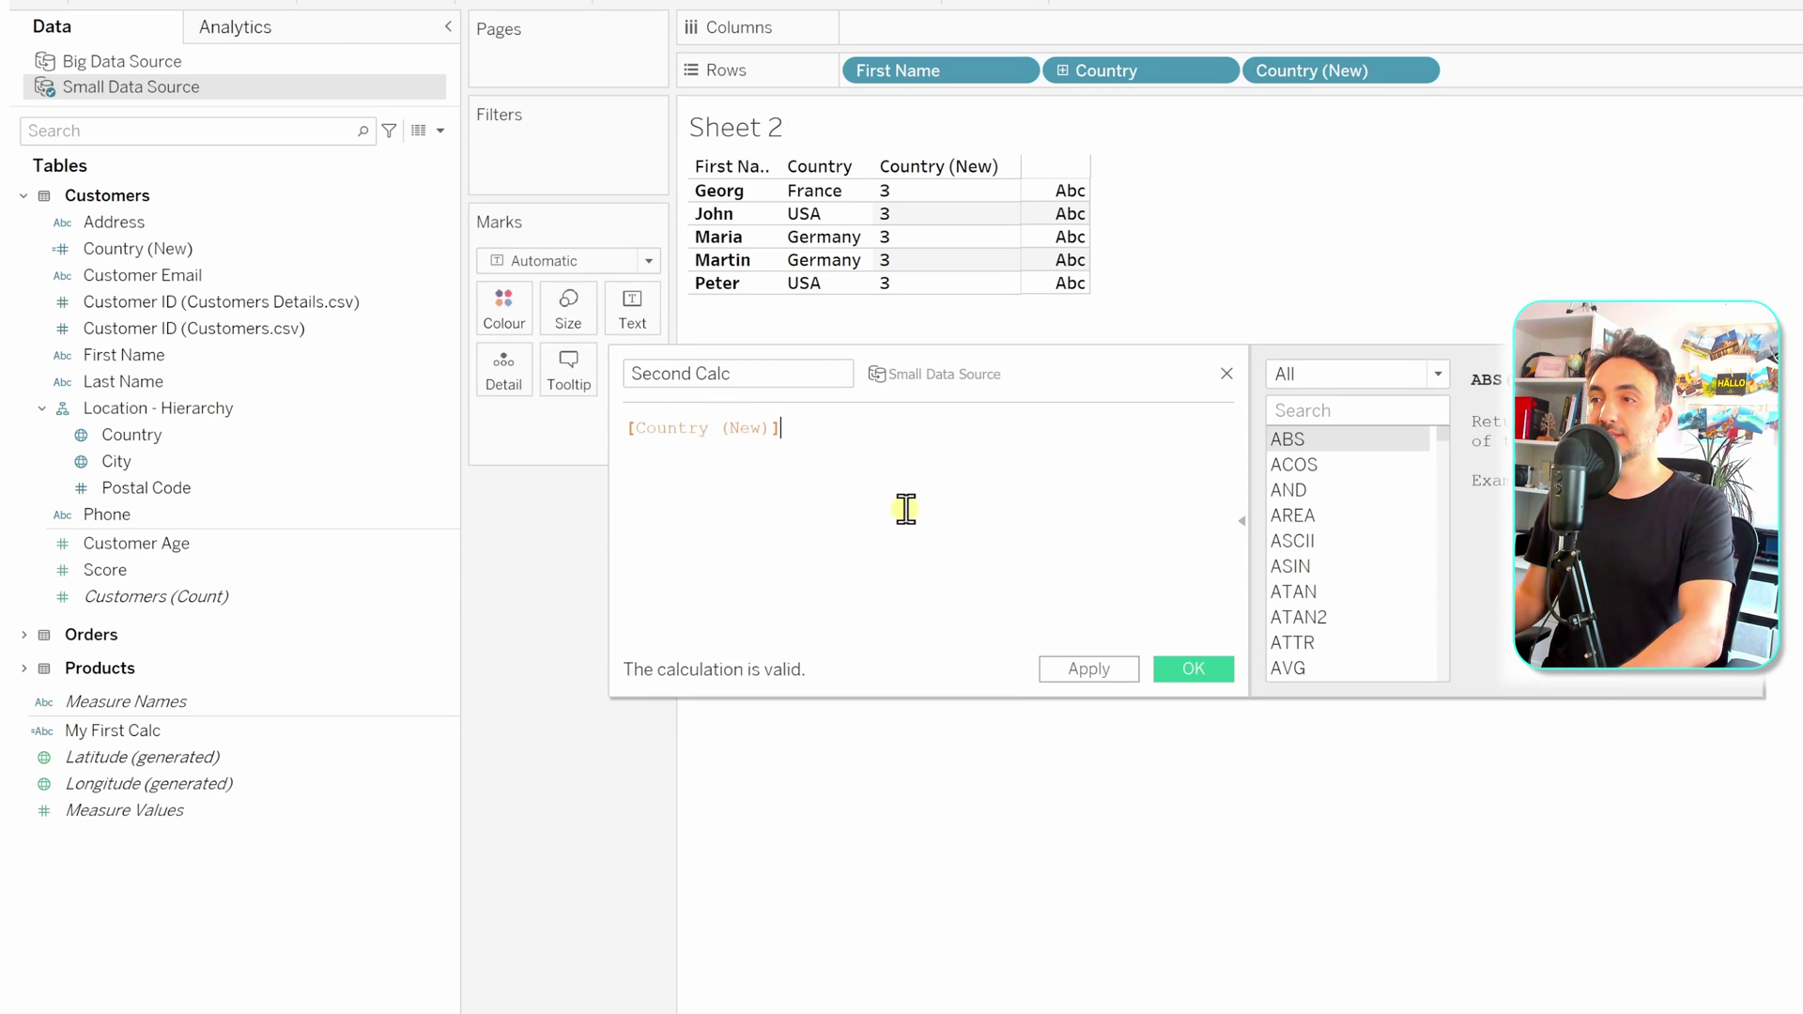
text(*)
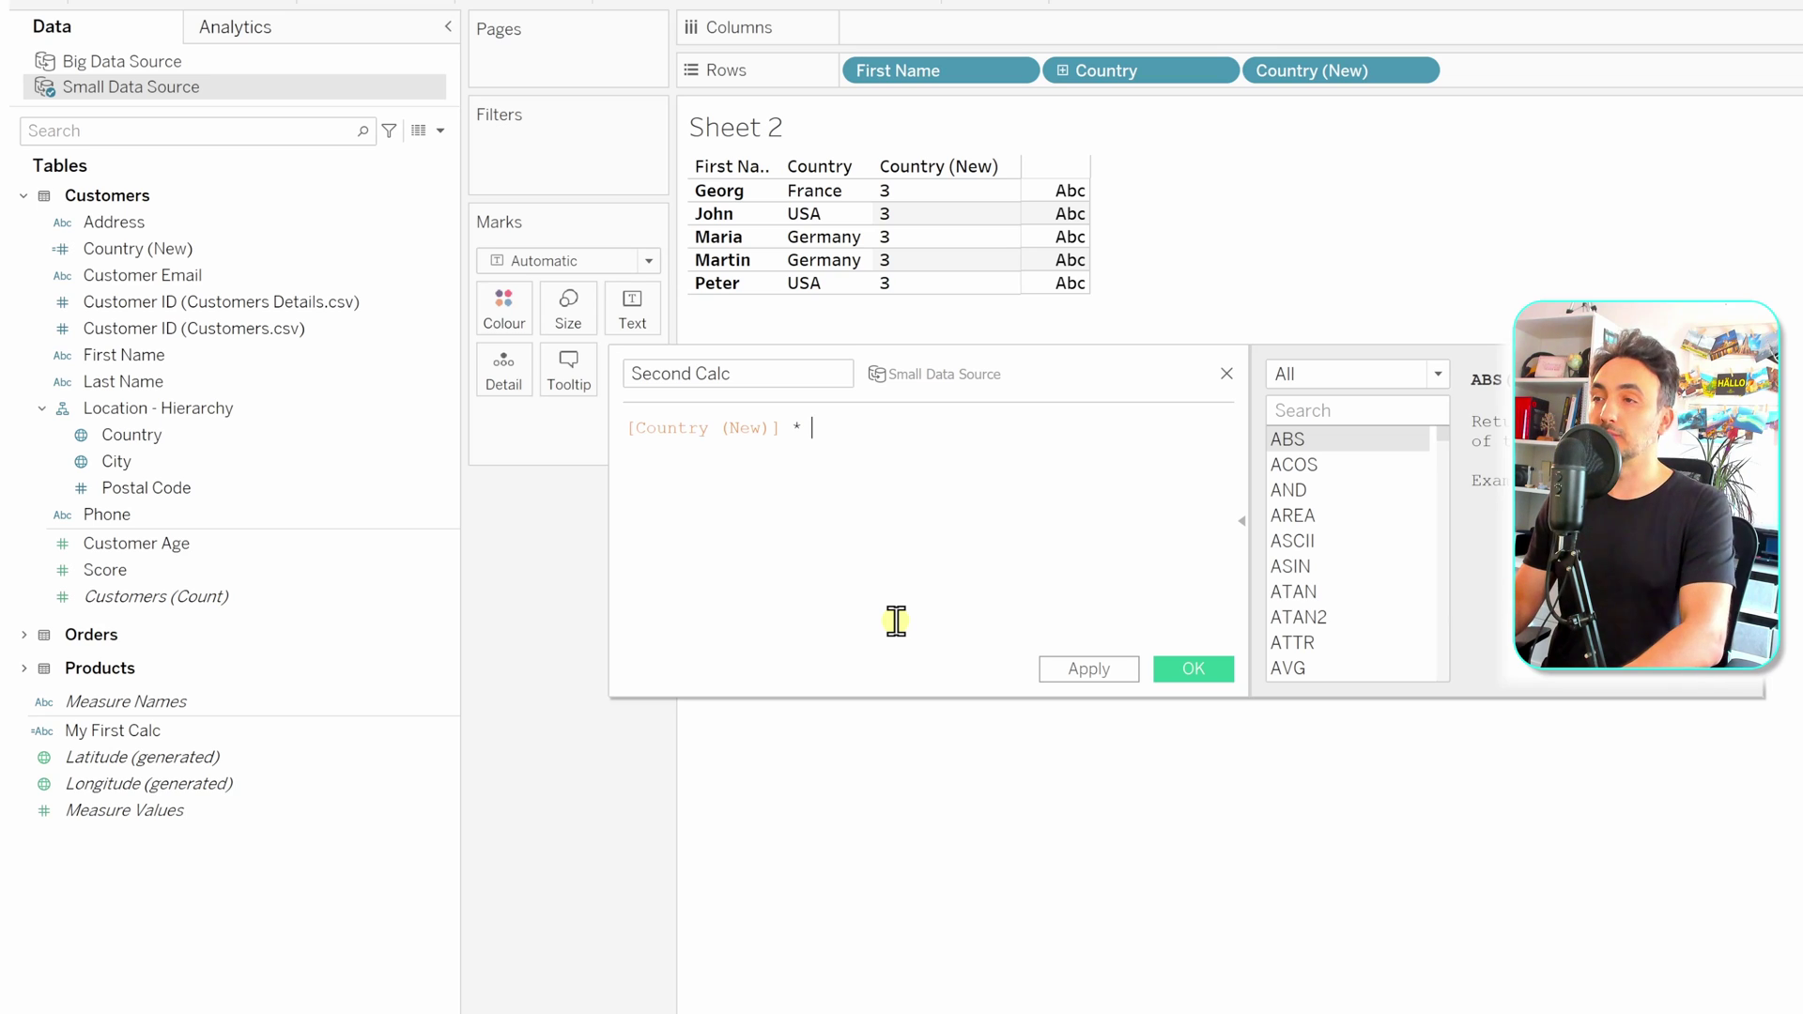
text( 2)
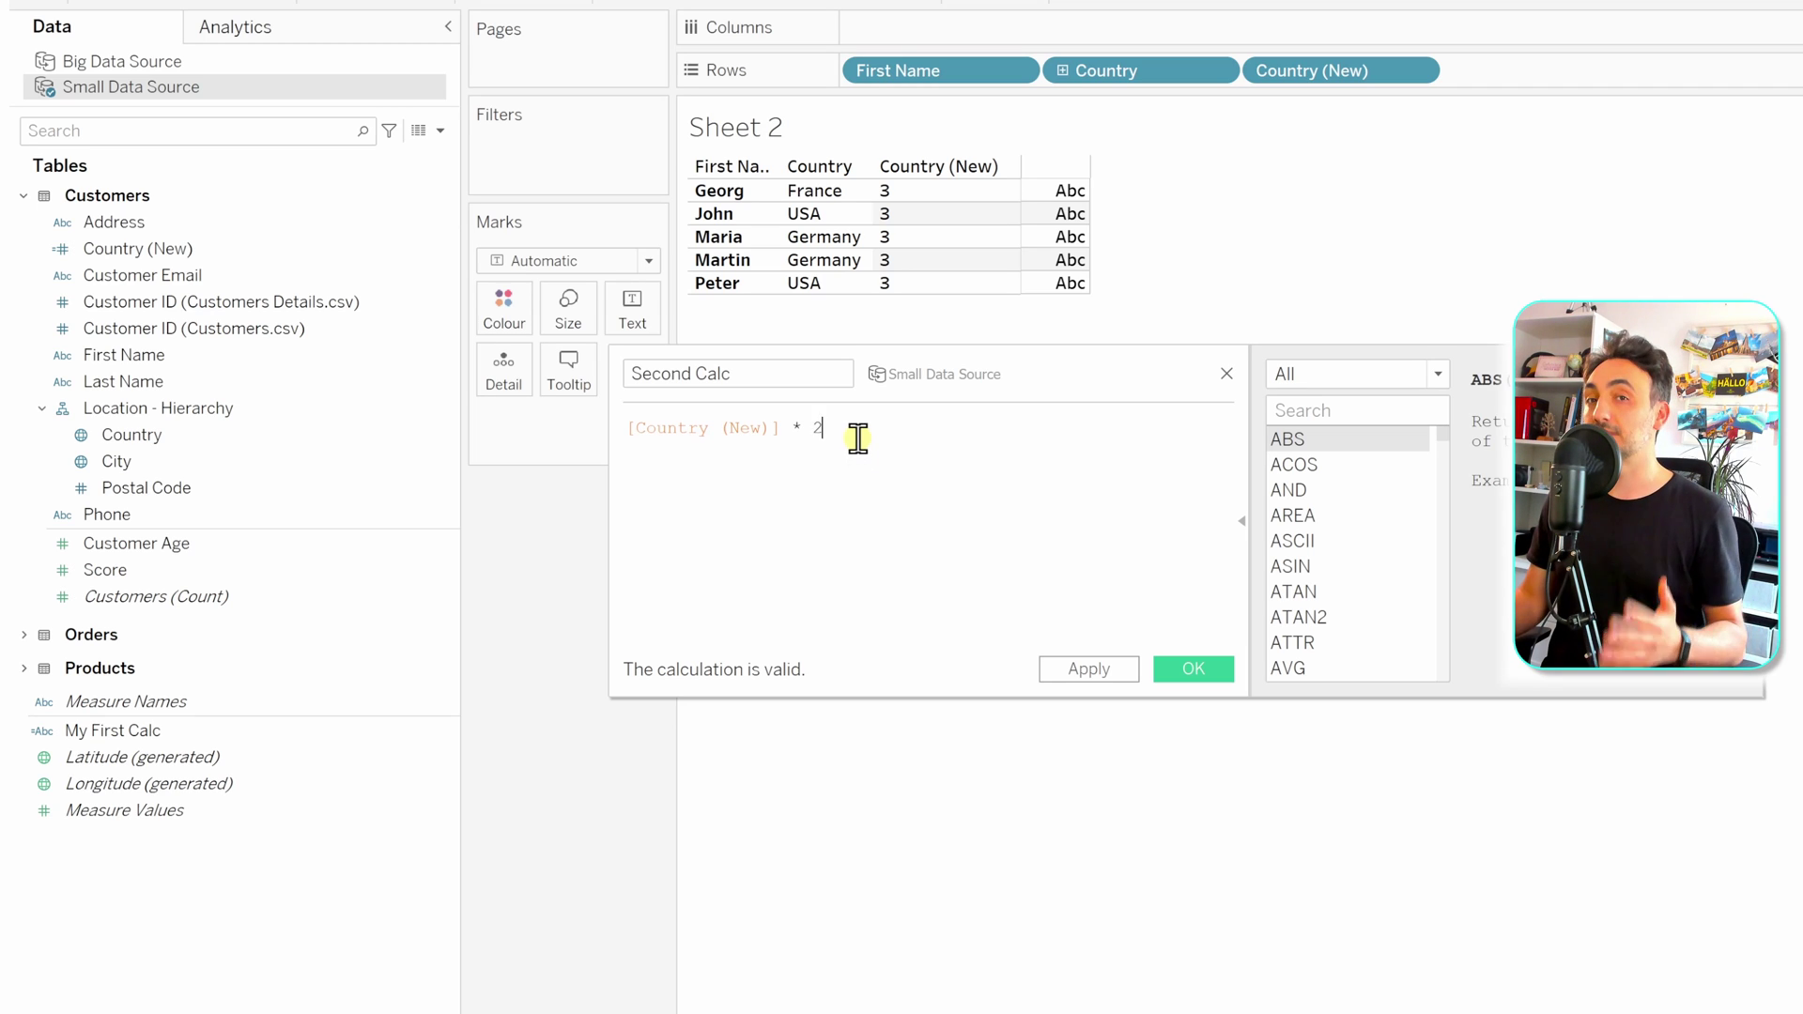
click(1198, 672)
drag(109, 599, 1056, 241)
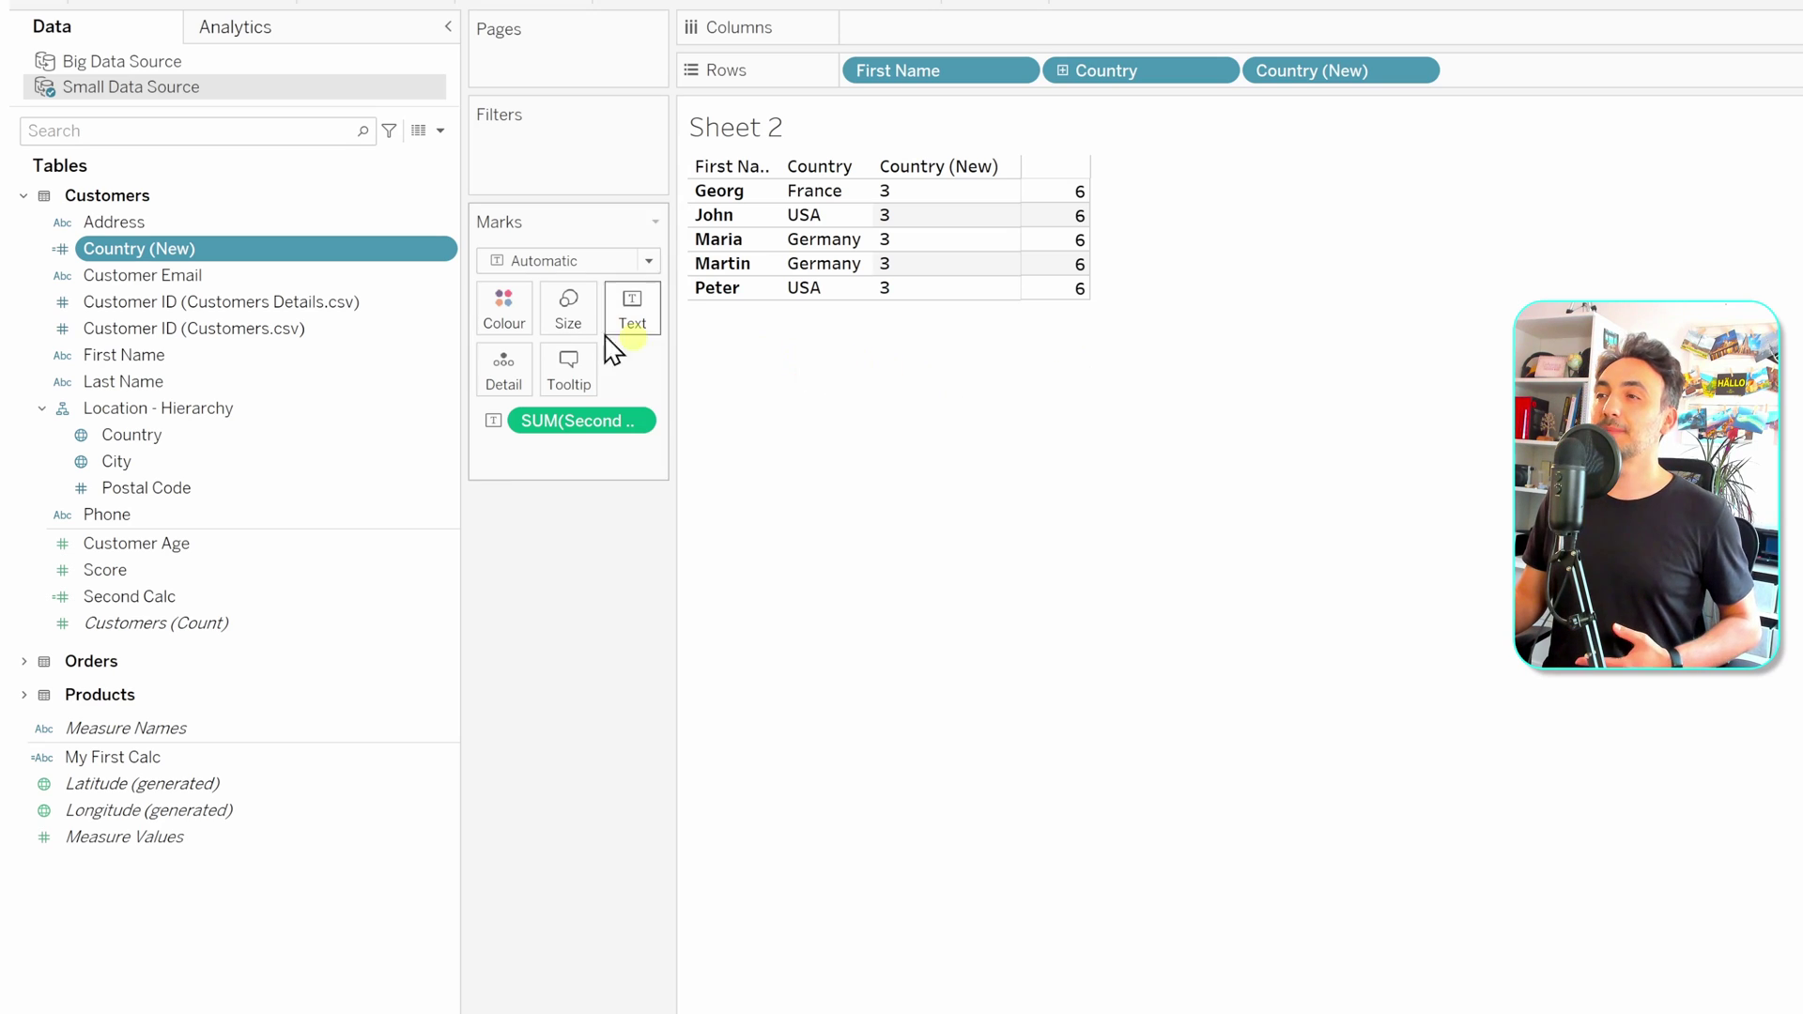
Reopen Country (New) to review the nested formula LEN(LEFT(UPPER([Country]),3)).
right_click(349, 256)
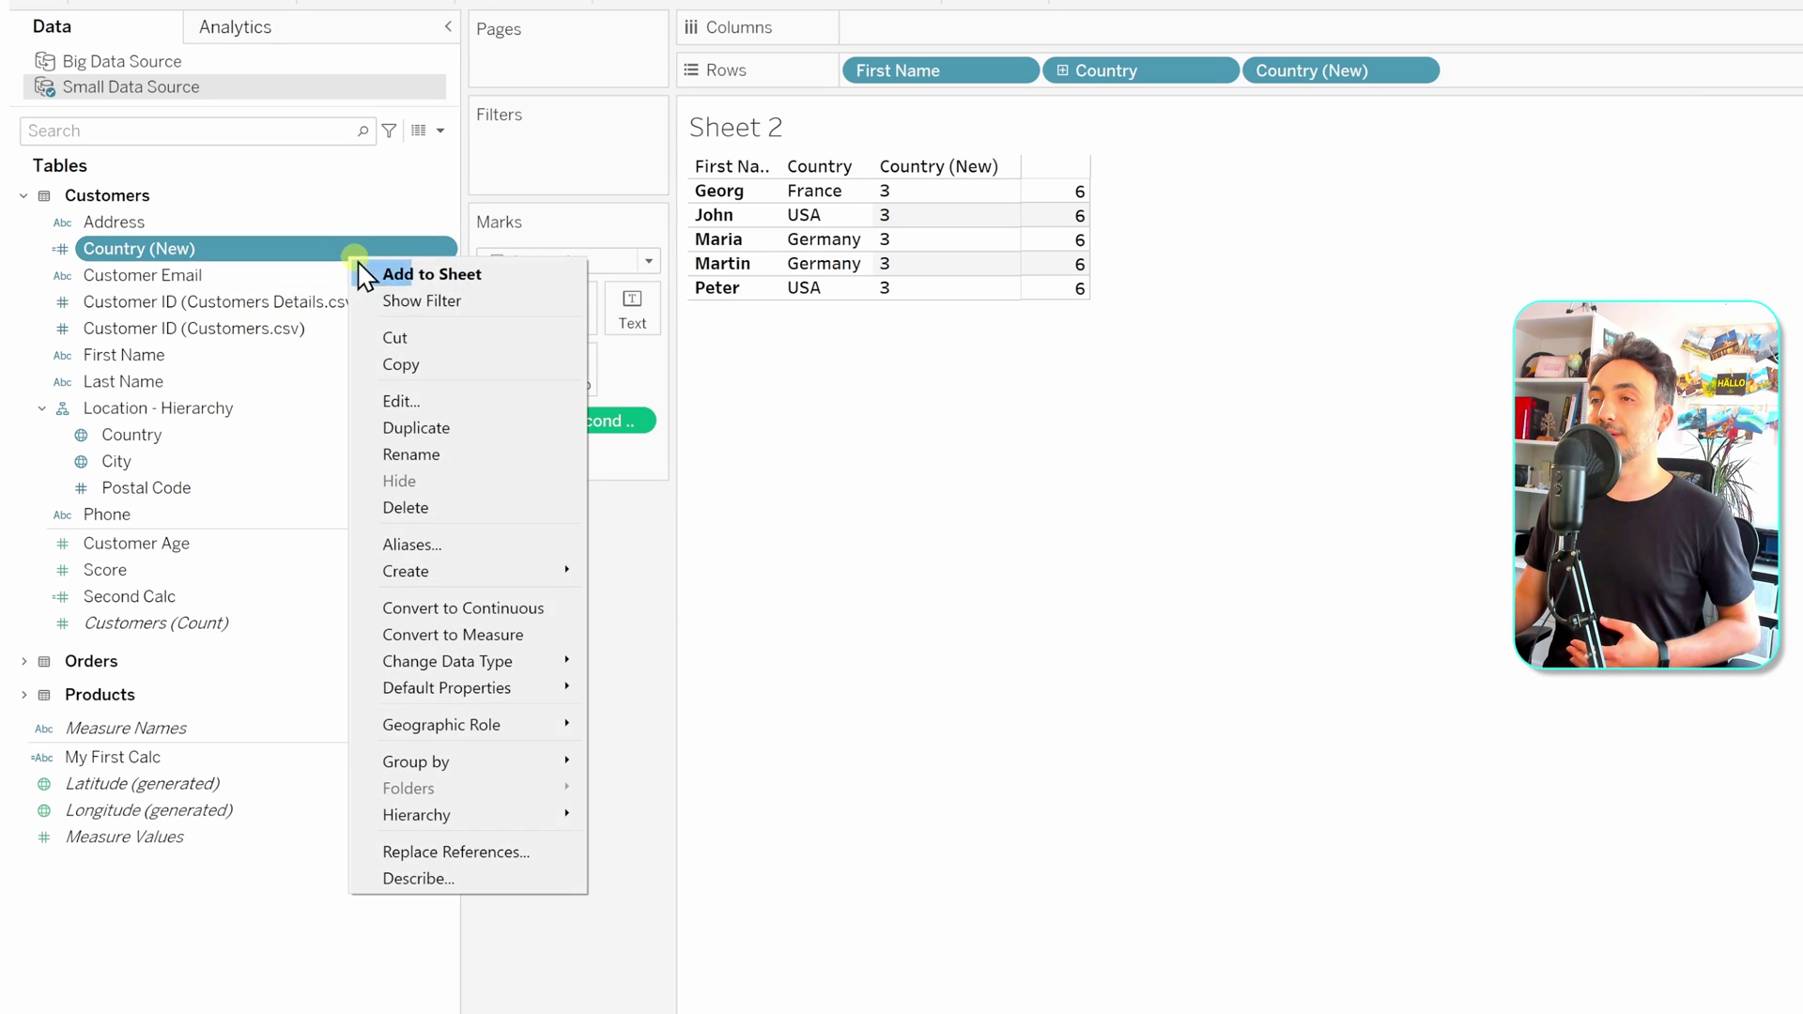
click(424, 402)
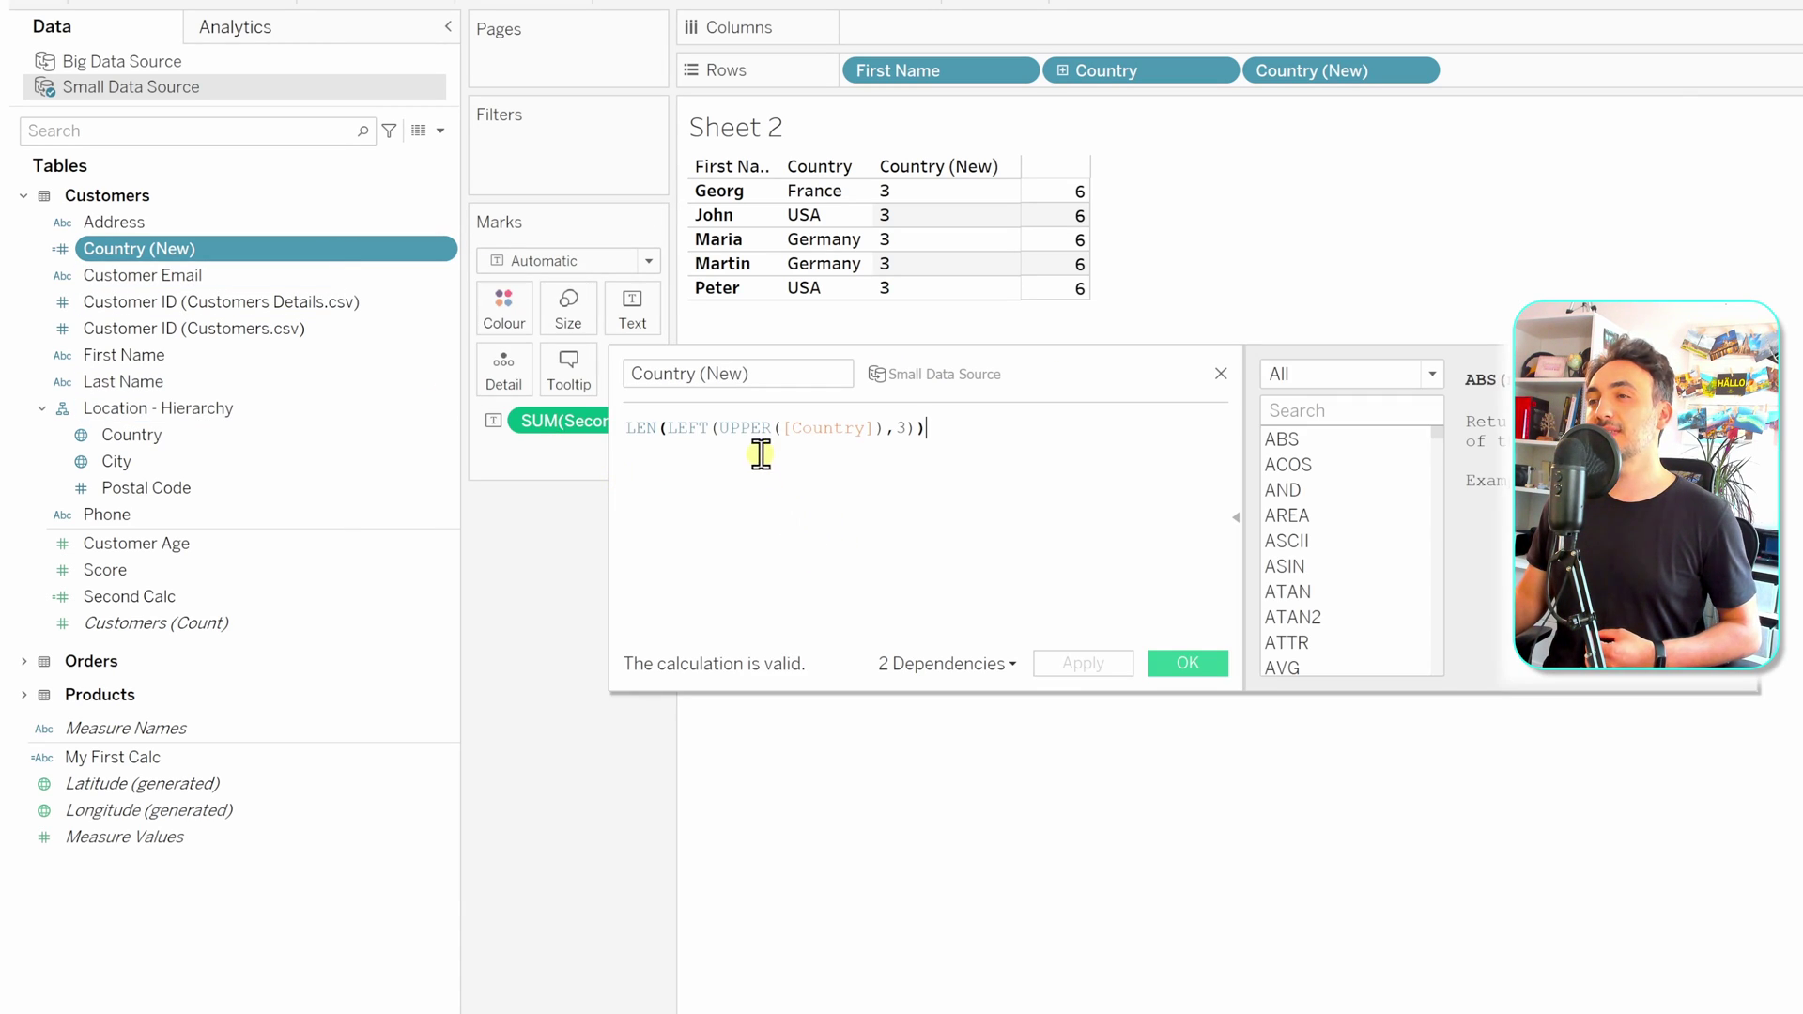
click(686, 429)
click(851, 476)
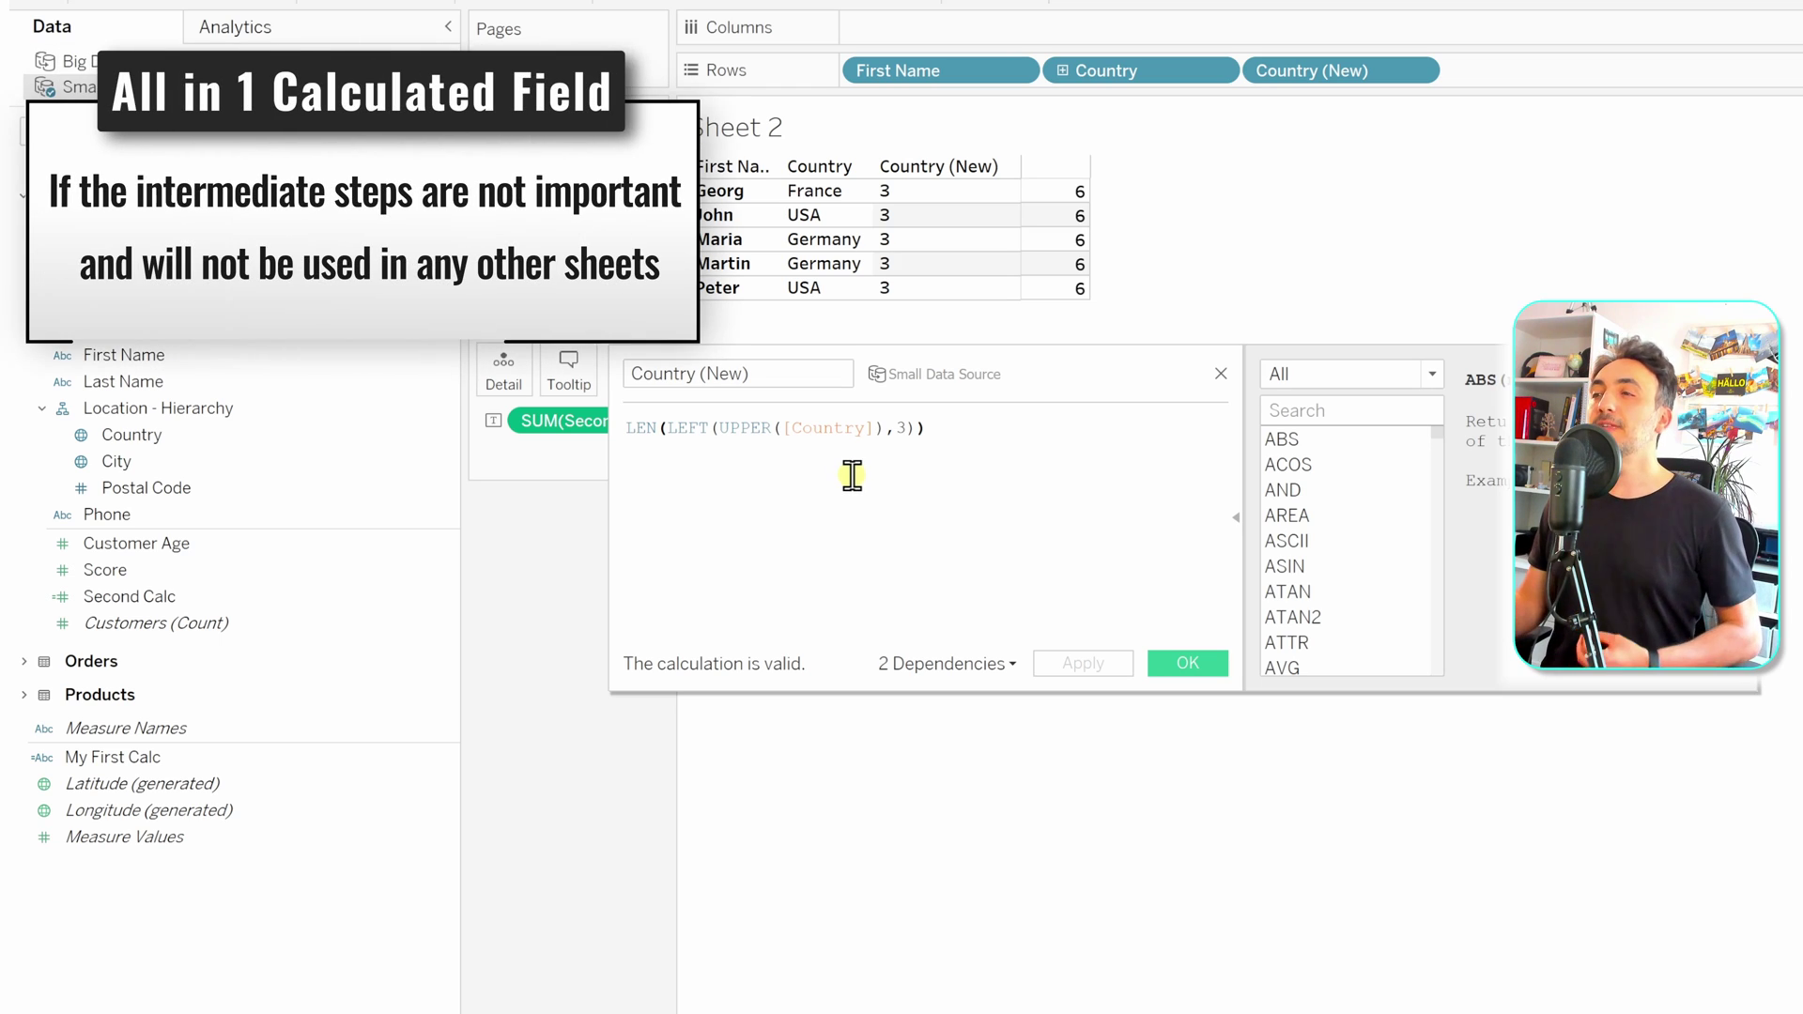